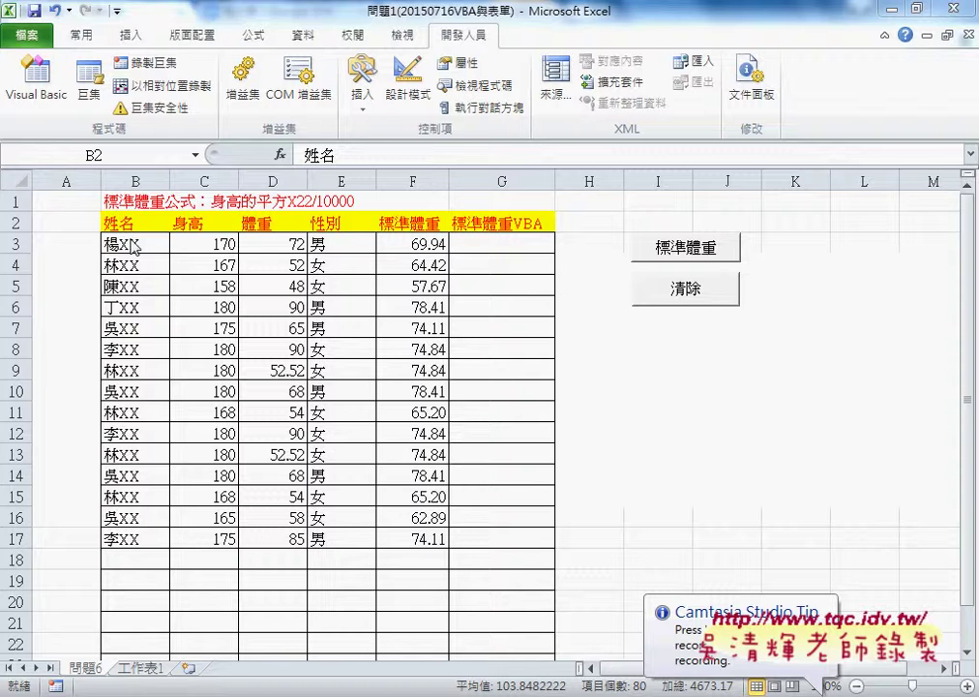
Compute standard weights into G3:G17, clear them with 清除, then open the Visual Basic editor
mouse_move(124, 222)
mouse_down()
mouse_move(394, 559)
mouse_move(430, 537)
mouse_up()
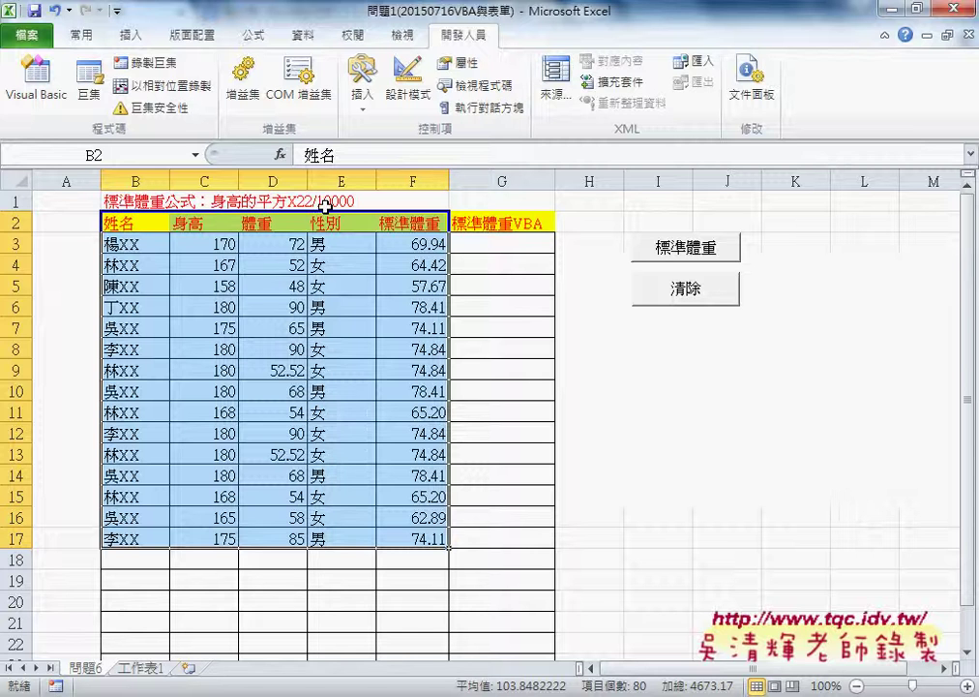
drag(529, 245, 520, 535)
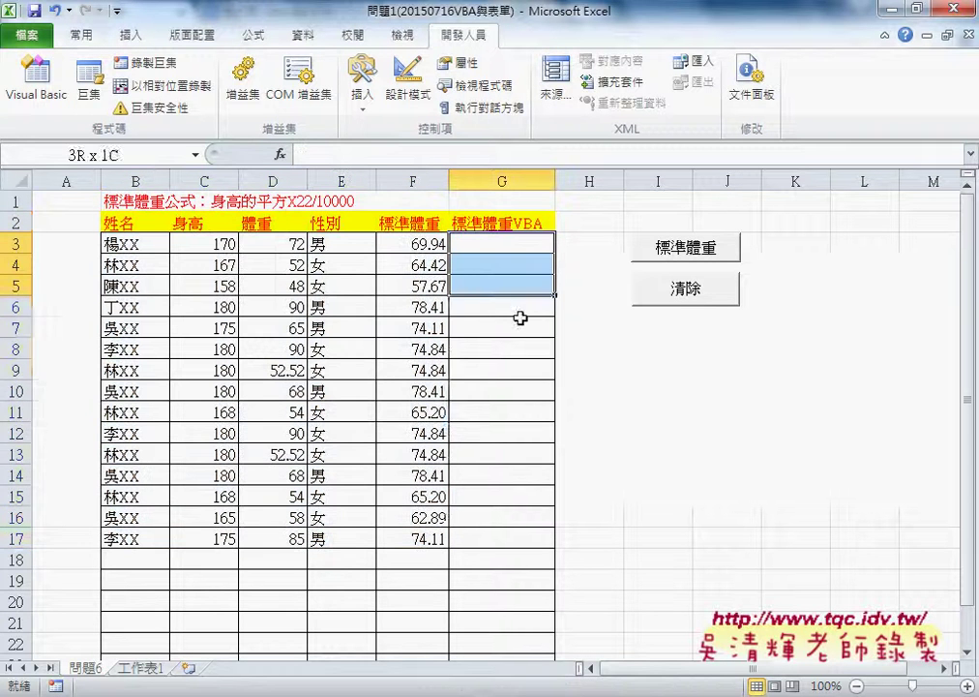
click(649, 248)
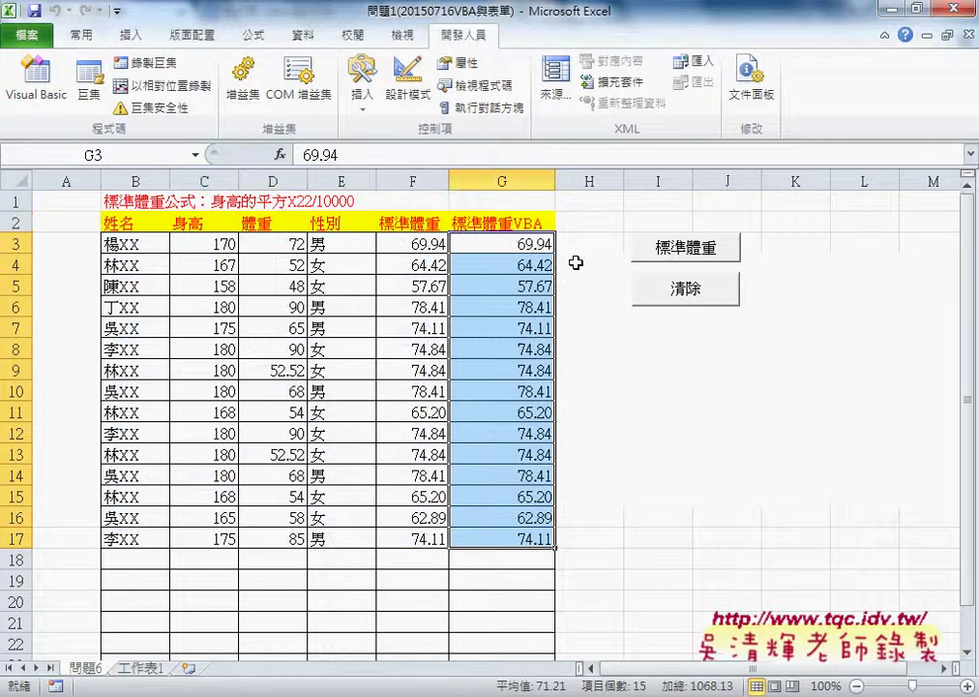
click(709, 301)
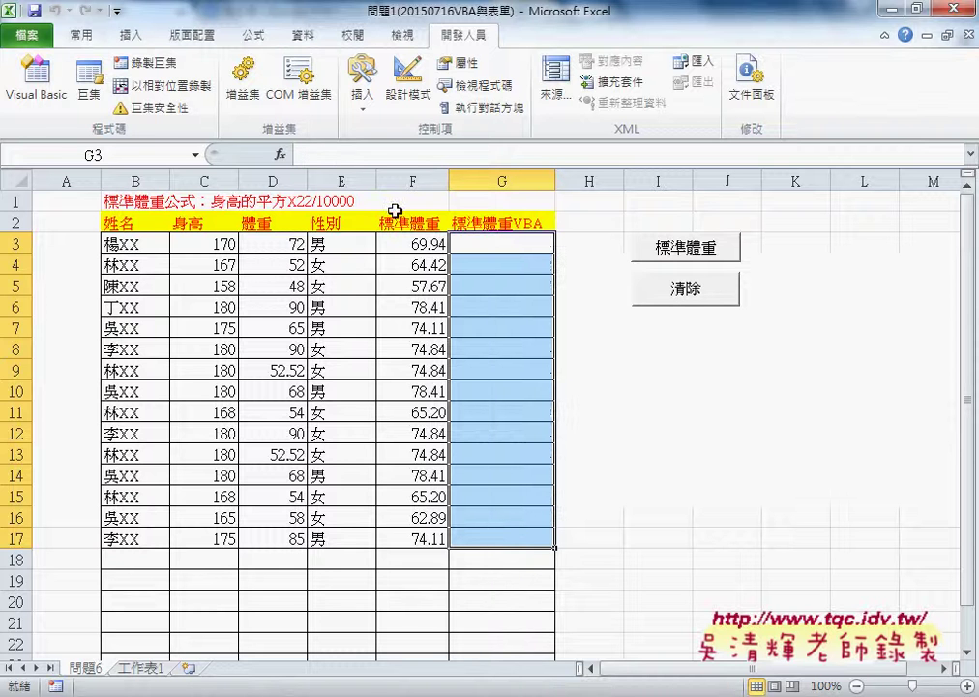
click(50, 95)
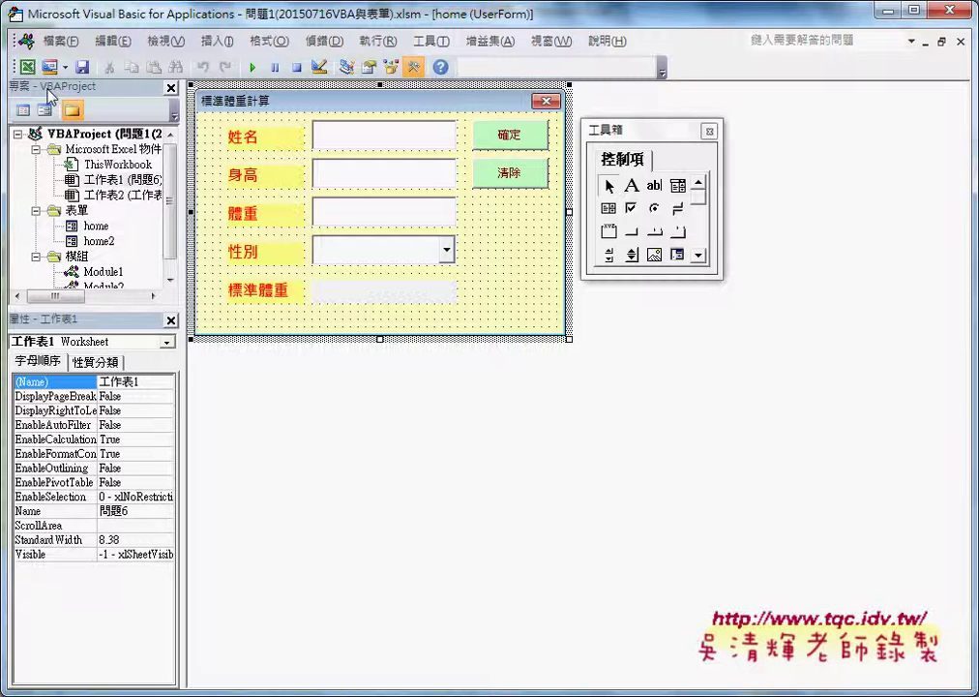
Select the home UserForm in the Project tree
click(100, 225)
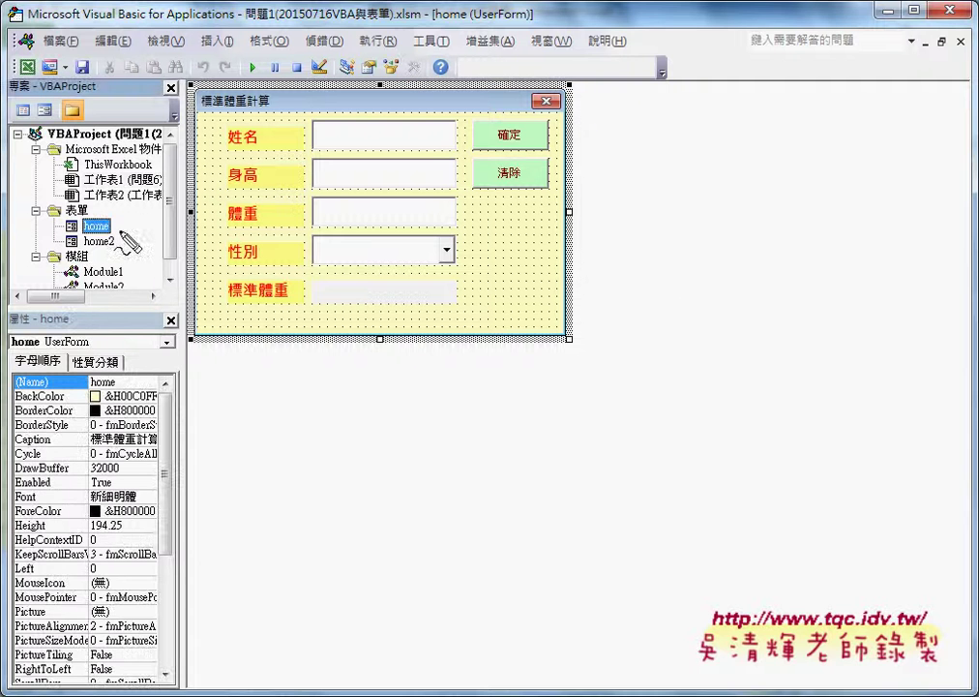
mouse_move(112, 214)
mouse_down()
mouse_move(62, 230)
mouse_move(111, 213)
mouse_up()
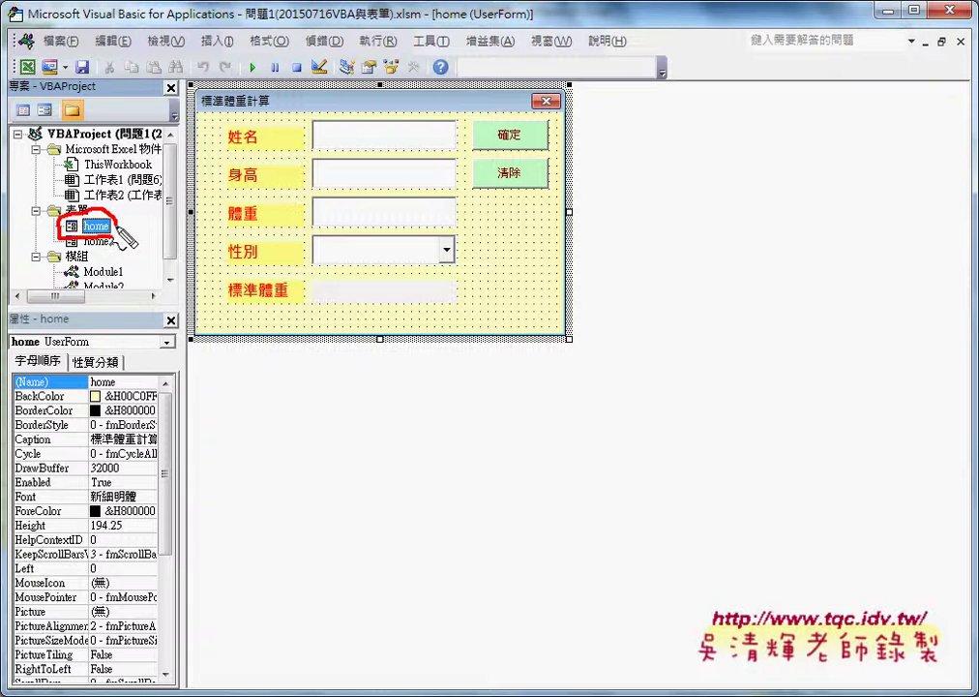
drag(183, 83, 178, 339)
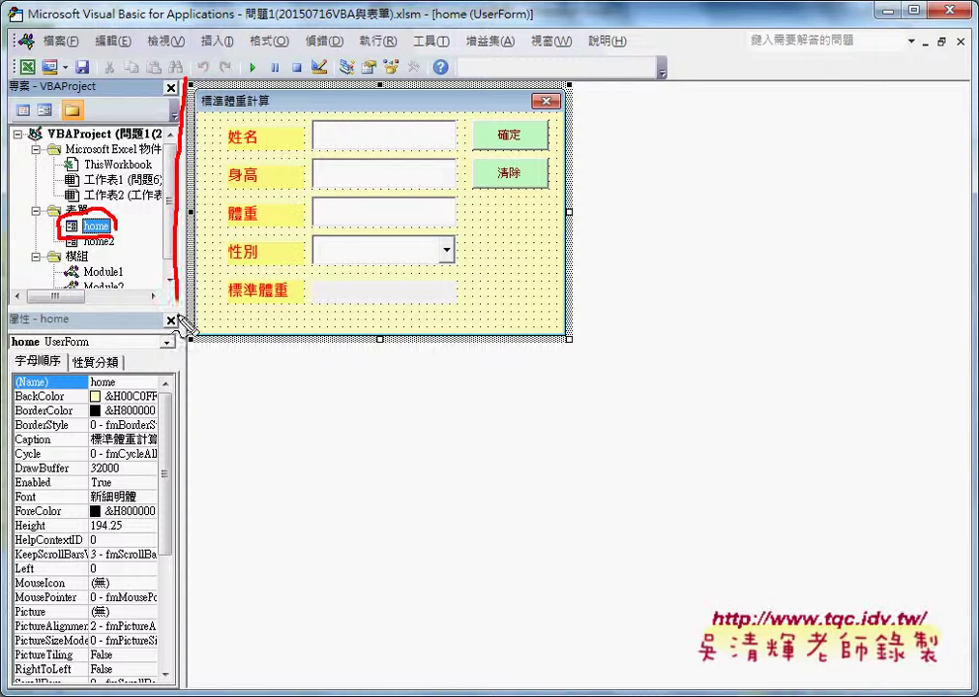
mouse_move(225, 66)
mouse_down()
mouse_move(573, 87)
mouse_move(564, 349)
mouse_move(191, 366)
mouse_up()
key(Escape)
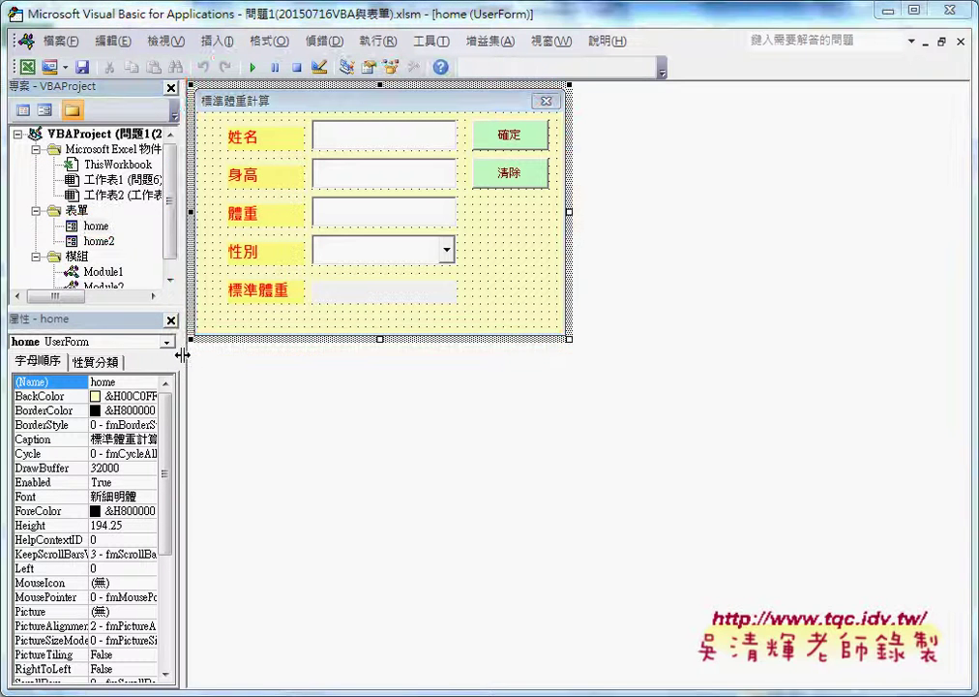
Dismiss the Macros dialog and run the home form over the worksheet
click(254, 67)
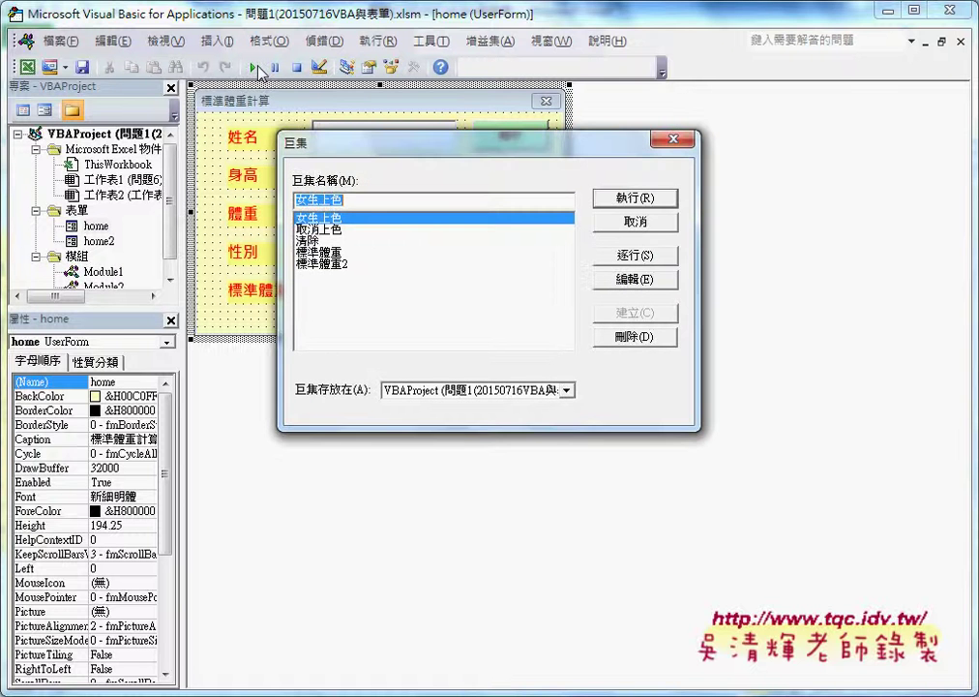
click(635, 222)
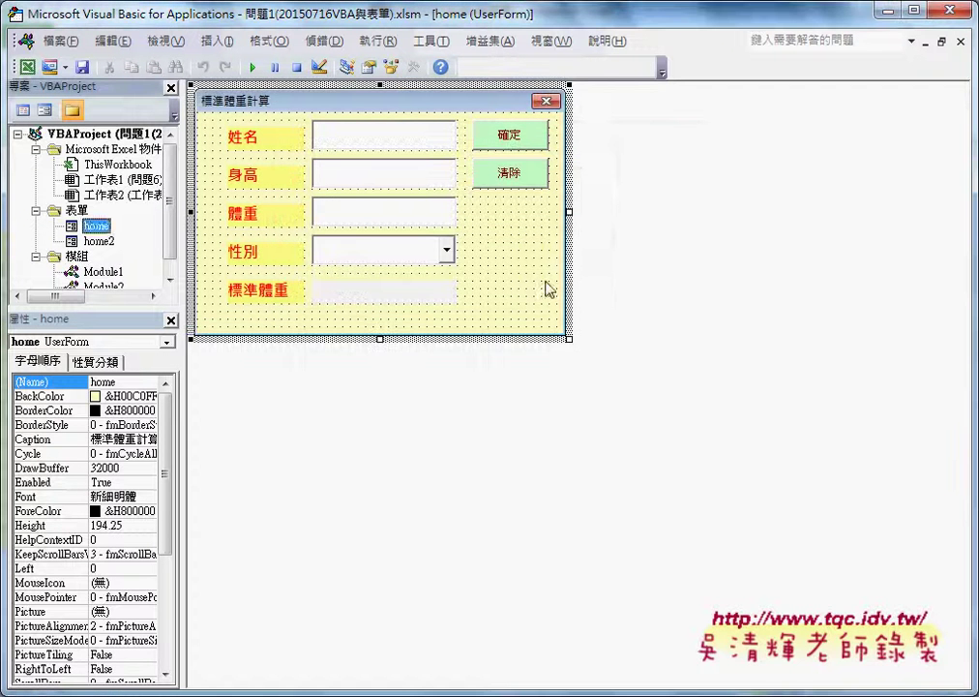
click(549, 288)
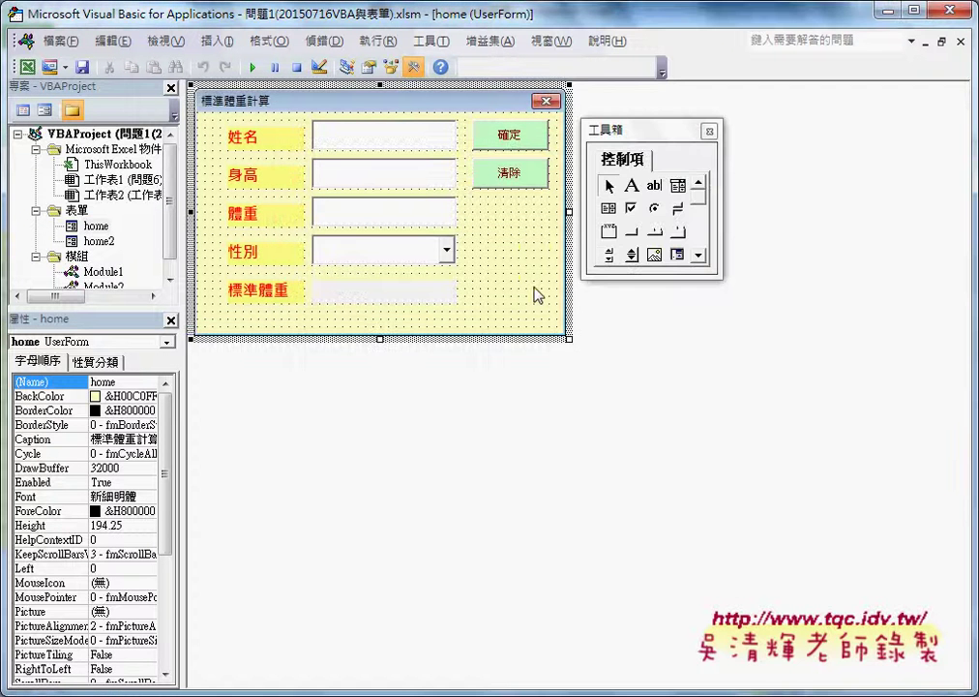
click(250, 66)
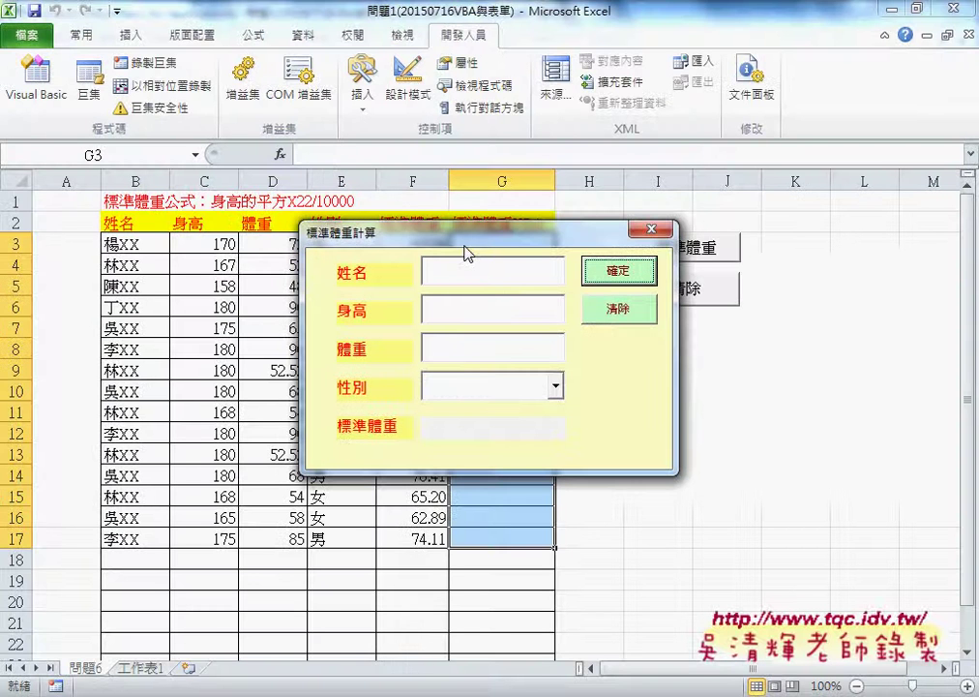
Move the running form up and right, then drop down 性別 to show 女 and 男
drag(464, 232, 593, 141)
click(577, 181)
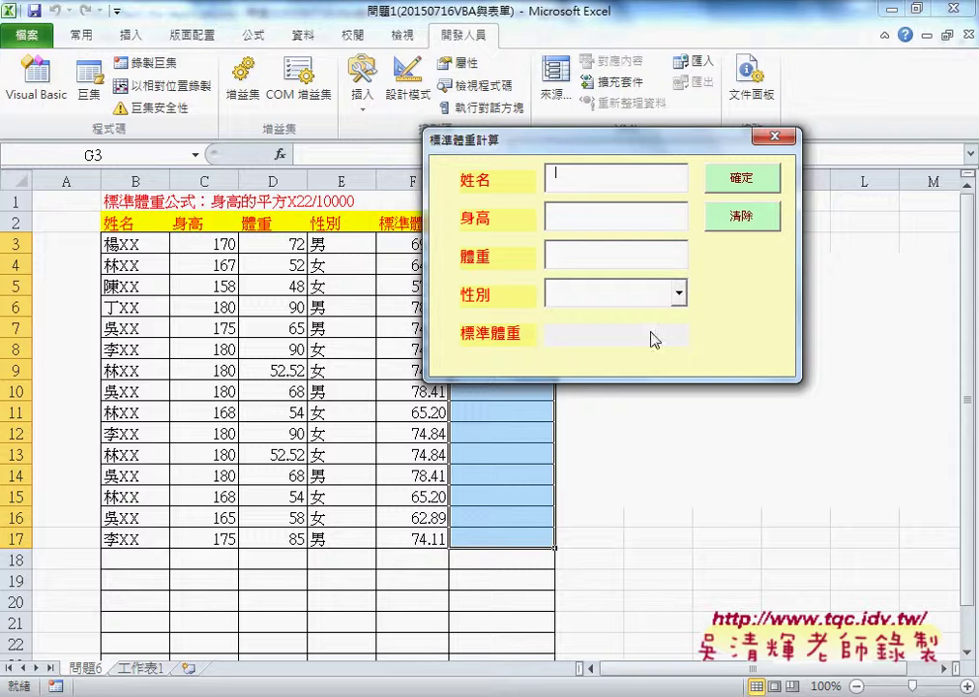
click(679, 292)
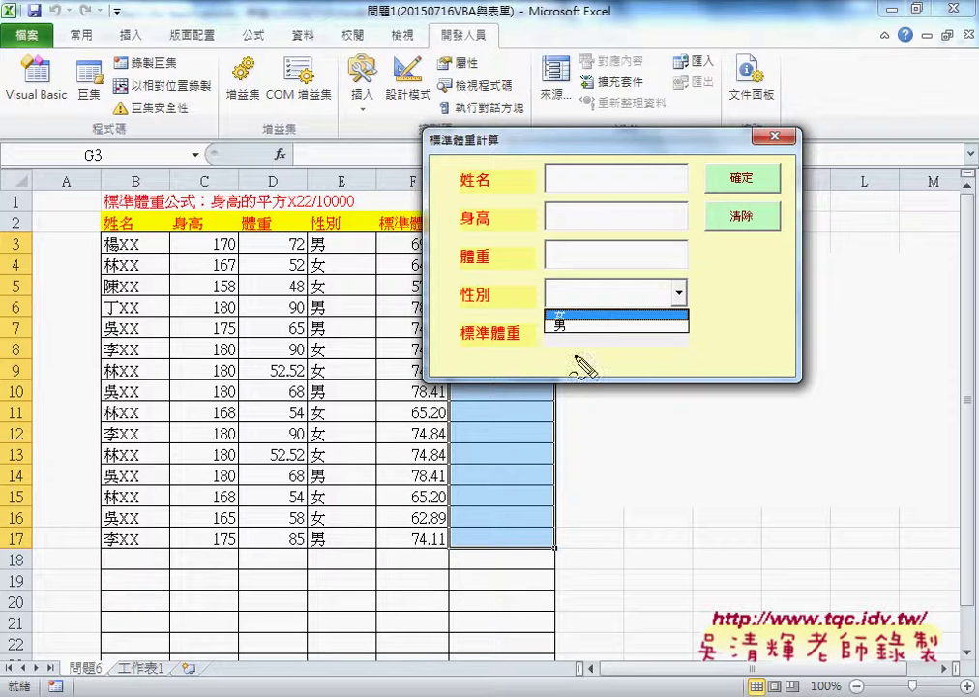
mouse_move(539, 327)
mouse_down()
mouse_move(539, 347)
mouse_move(571, 348)
mouse_up()
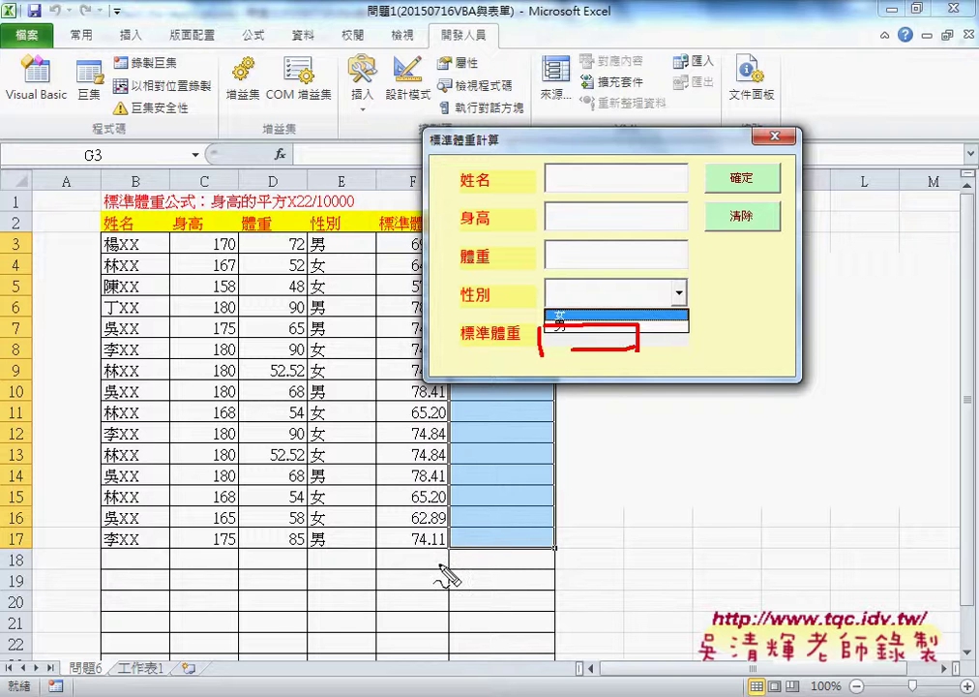
mouse_move(444, 569)
mouse_down()
mouse_move(379, 572)
mouse_move(447, 569)
mouse_up()
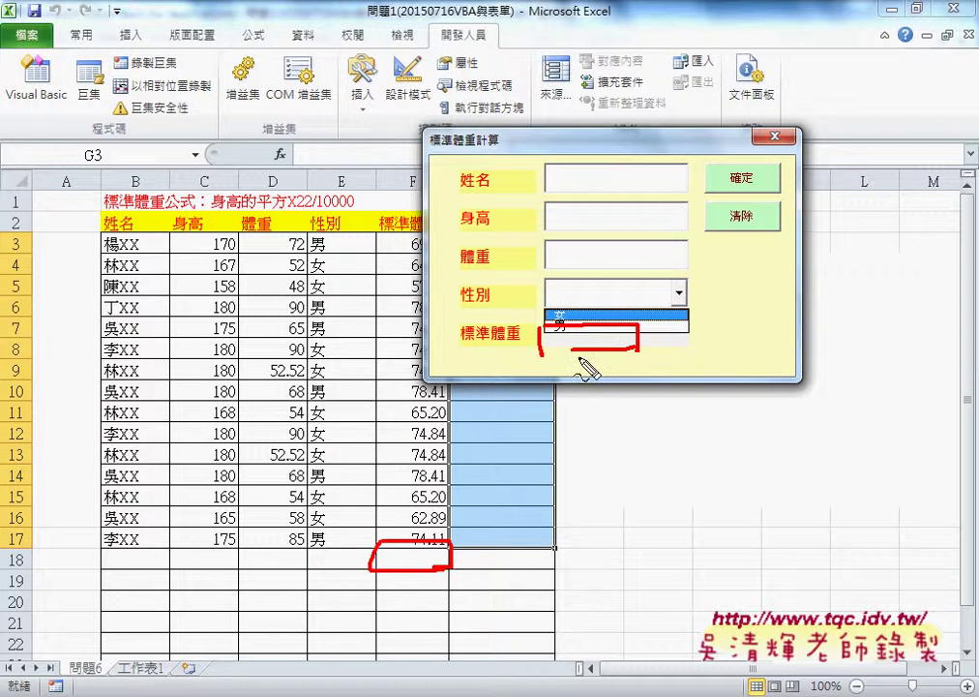
mouse_move(571, 338)
mouse_down()
mouse_move(422, 498)
mouse_move(407, 537)
mouse_move(443, 525)
mouse_up()
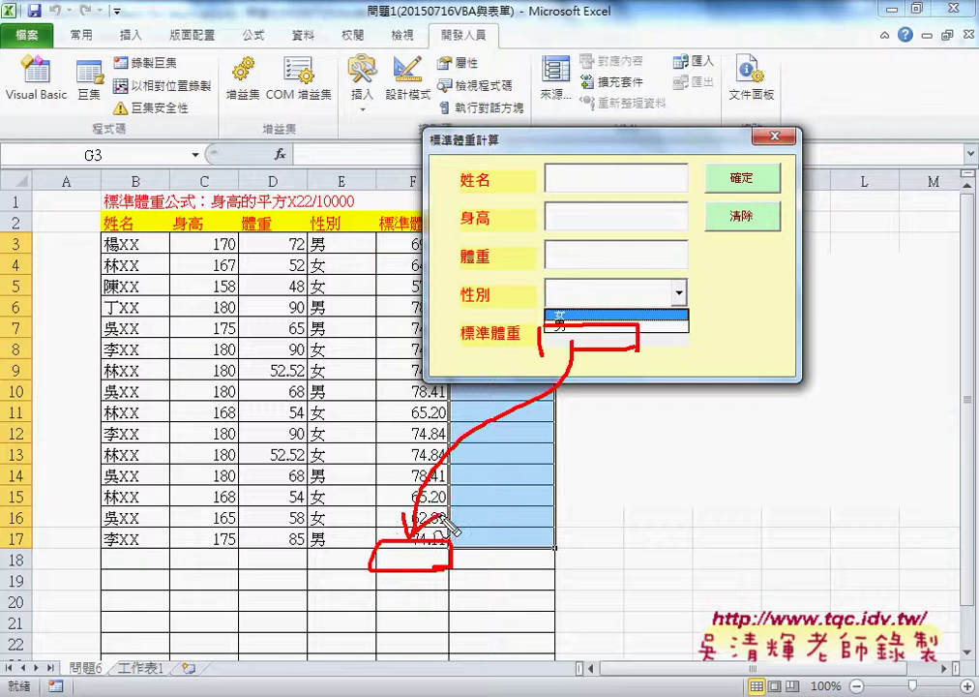
key(Escape)
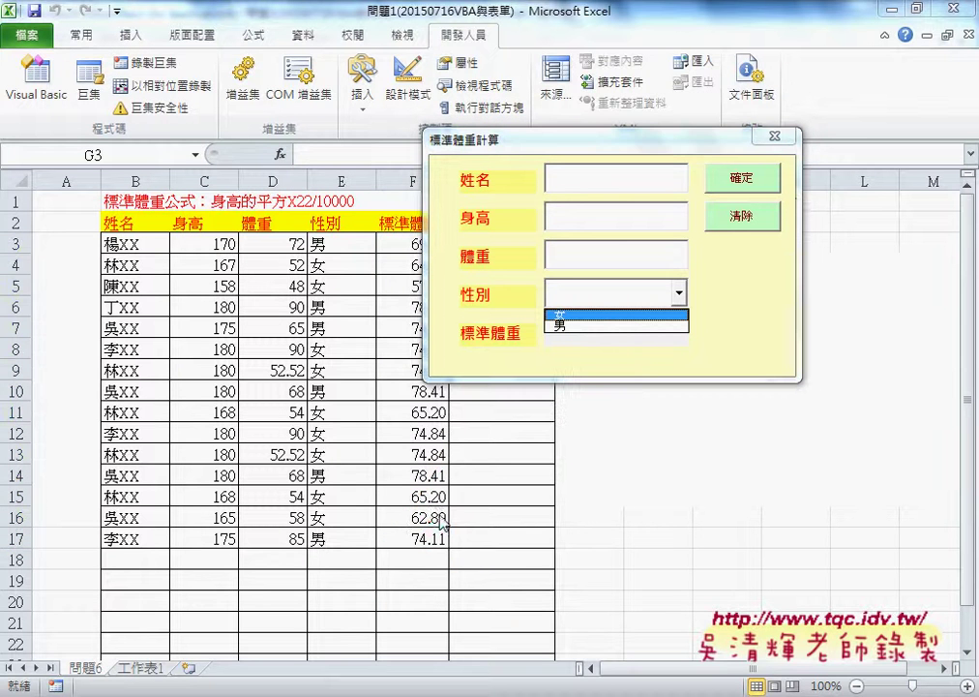
Close the running form and switch between the Excel sheet and the VBA editor
key(alt+F11)
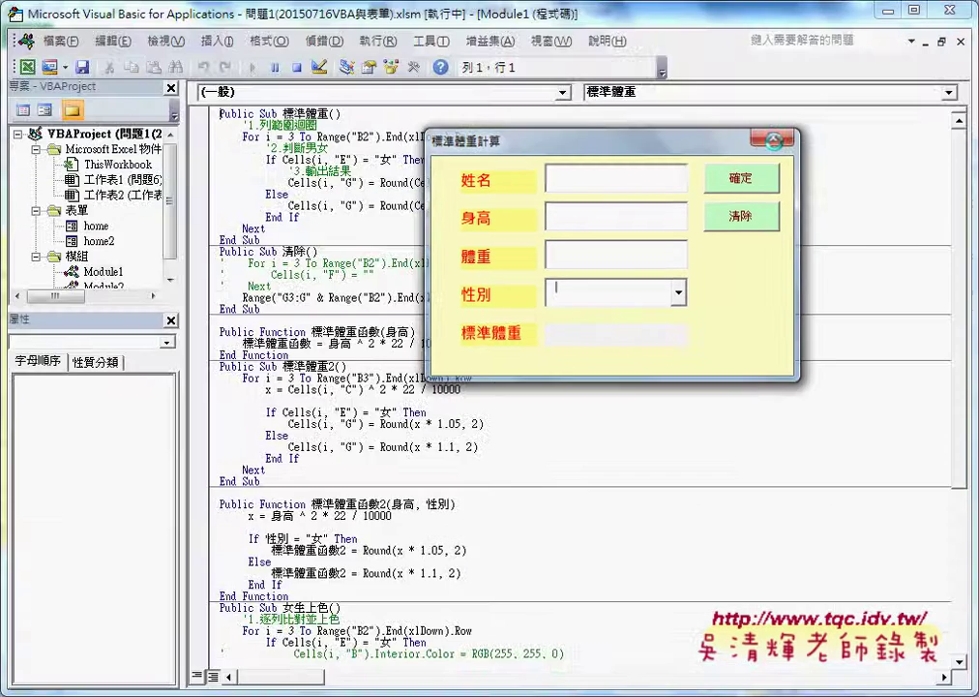
click(297, 67)
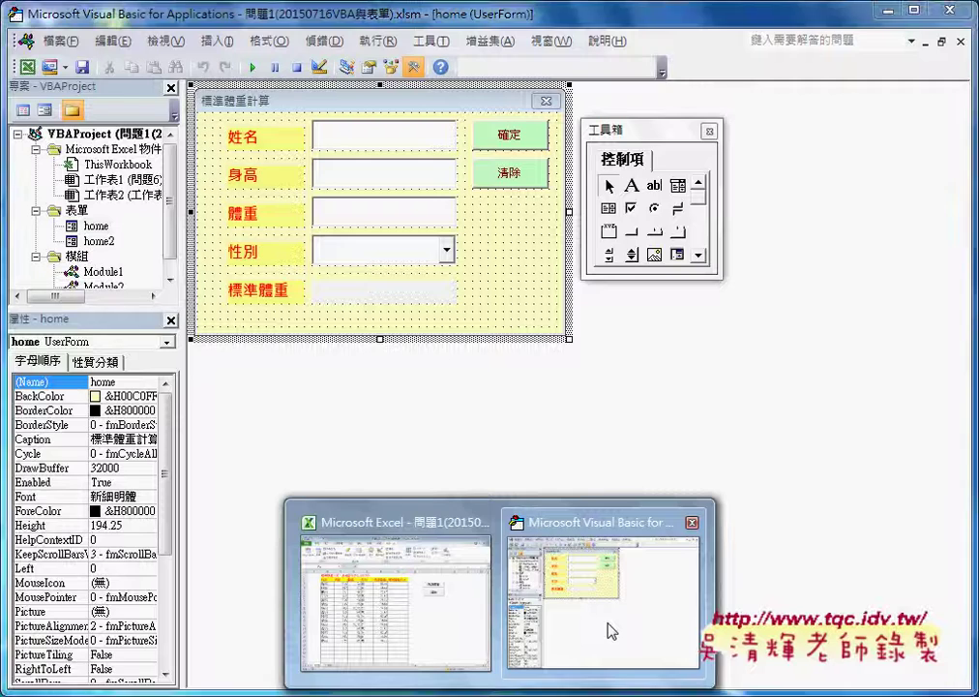
click(482, 519)
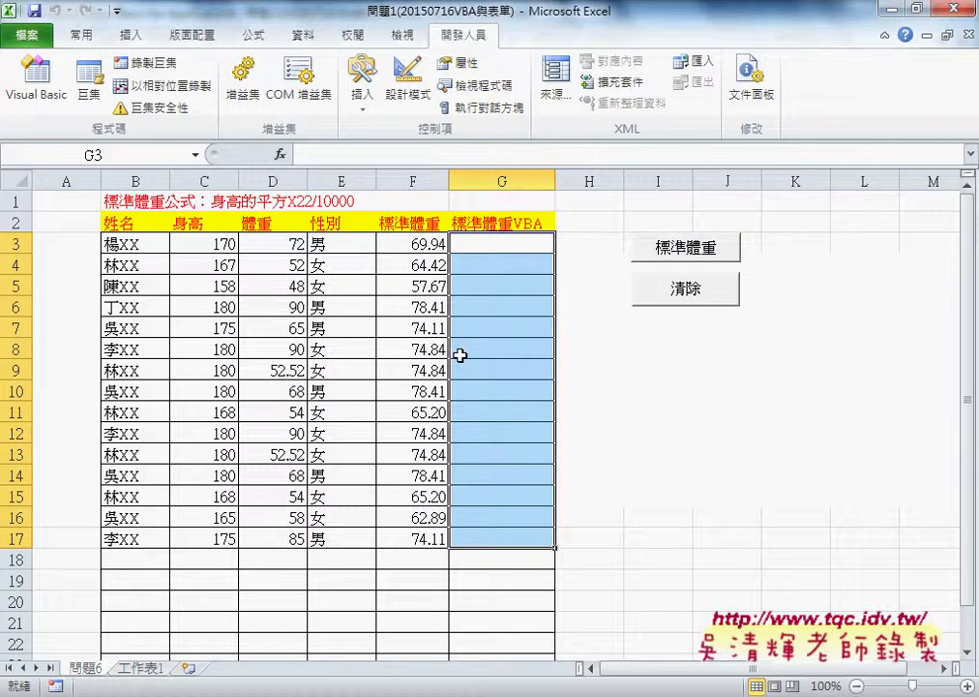
click(34, 97)
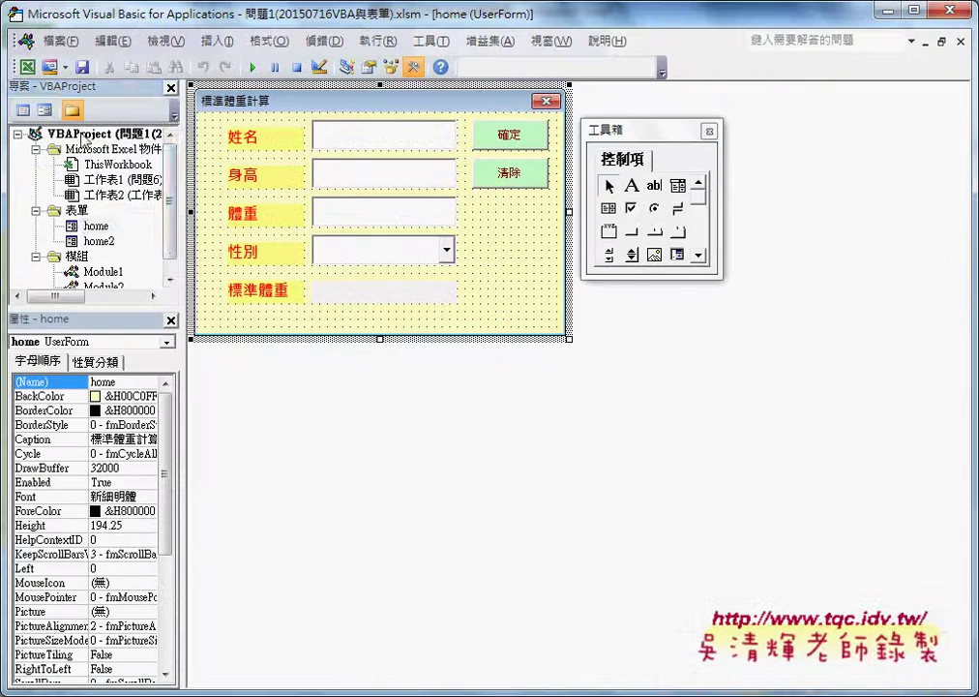
Open Module1's code from the Project Explorer
scroll(171, 261, down, 3)
click(101, 255)
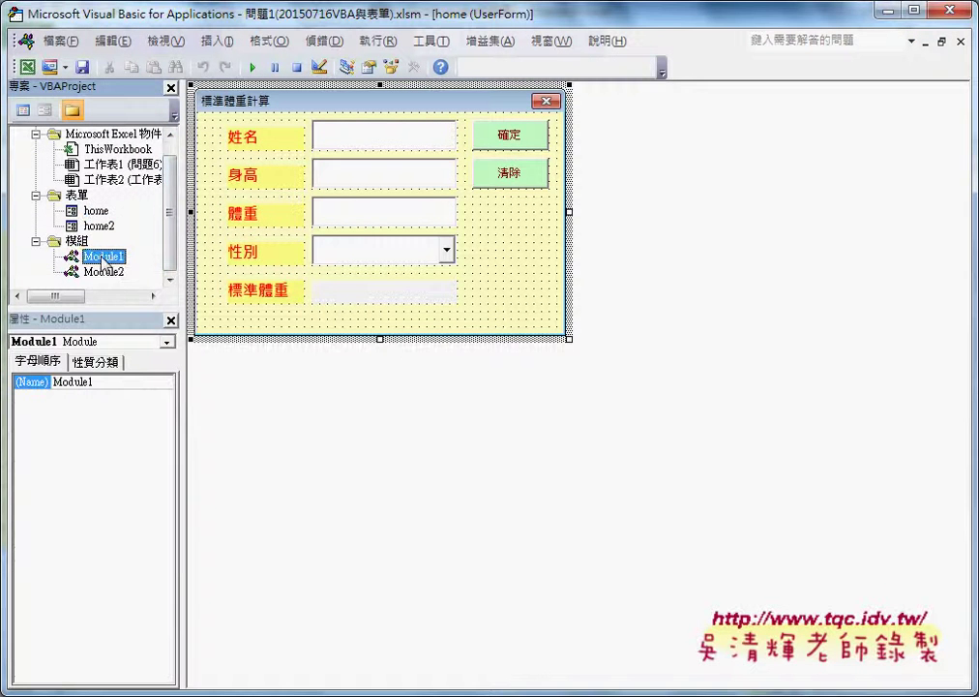
double_click(101, 255)
scroll(306, 367, down, 5)
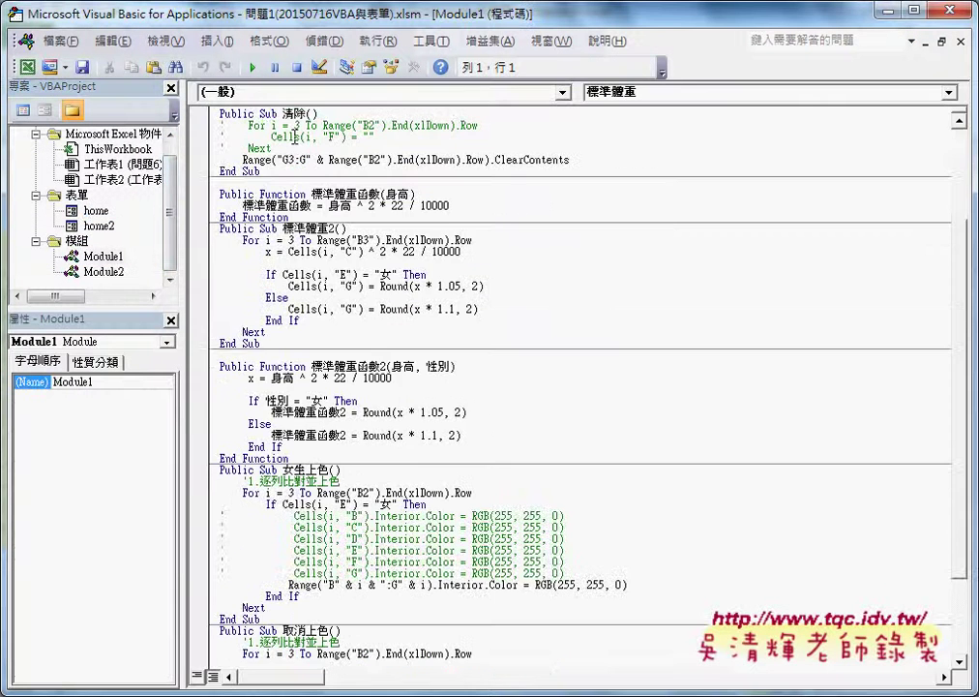
Insert a new Public Sub procedure named 啟動表單 in Module1
click(217, 40)
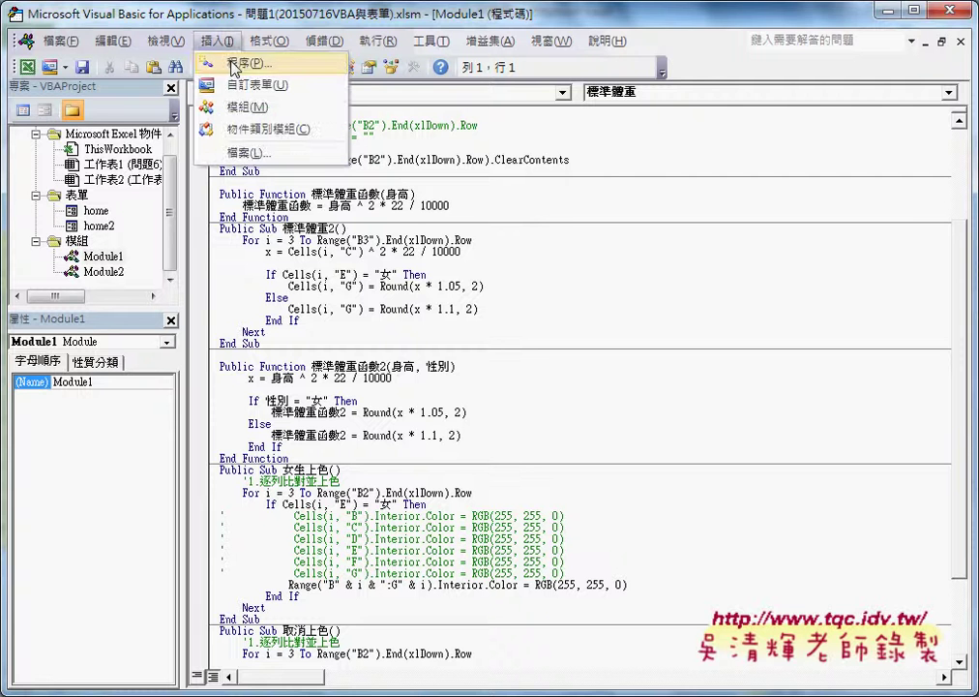
click(234, 66)
text(ㄑ一)
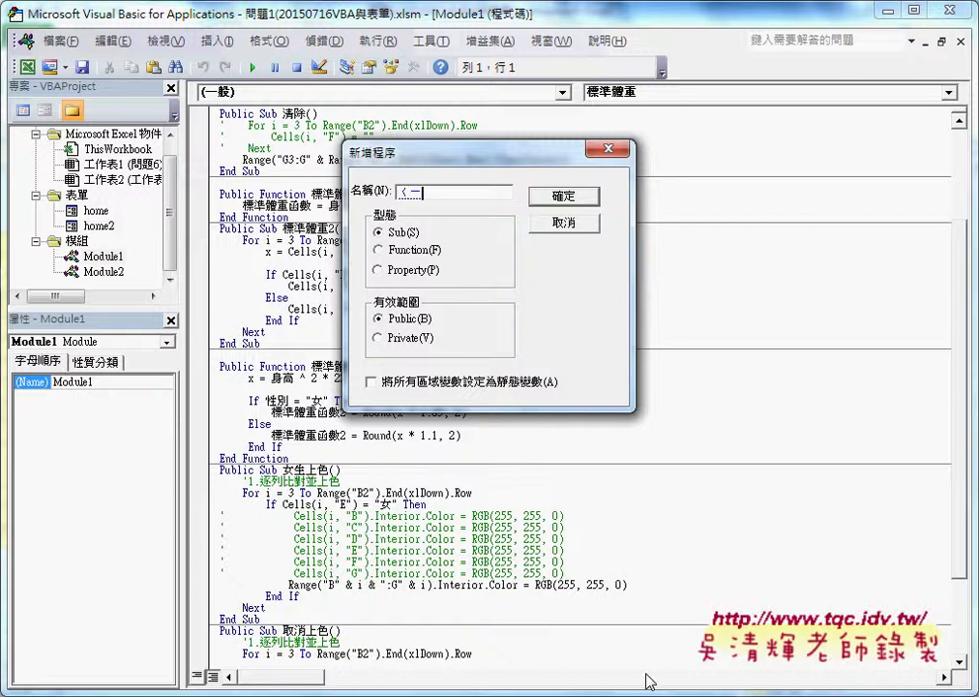
text(起)
text(ㄉㄨ)
text(動ㄅㄧㄠ表)
text(ㄉ)
text(單)
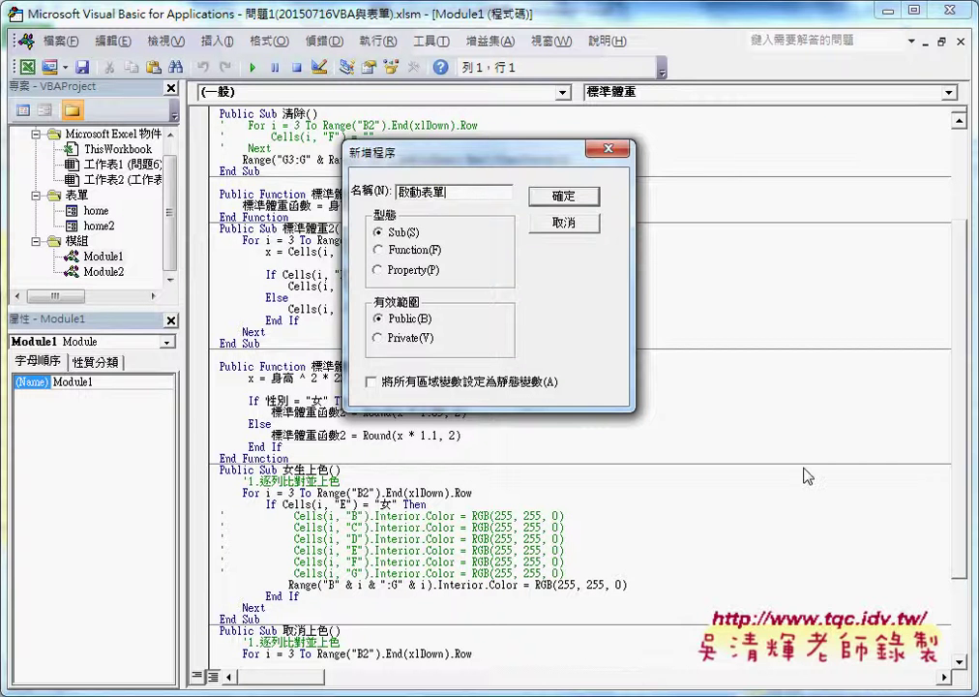
click(564, 196)
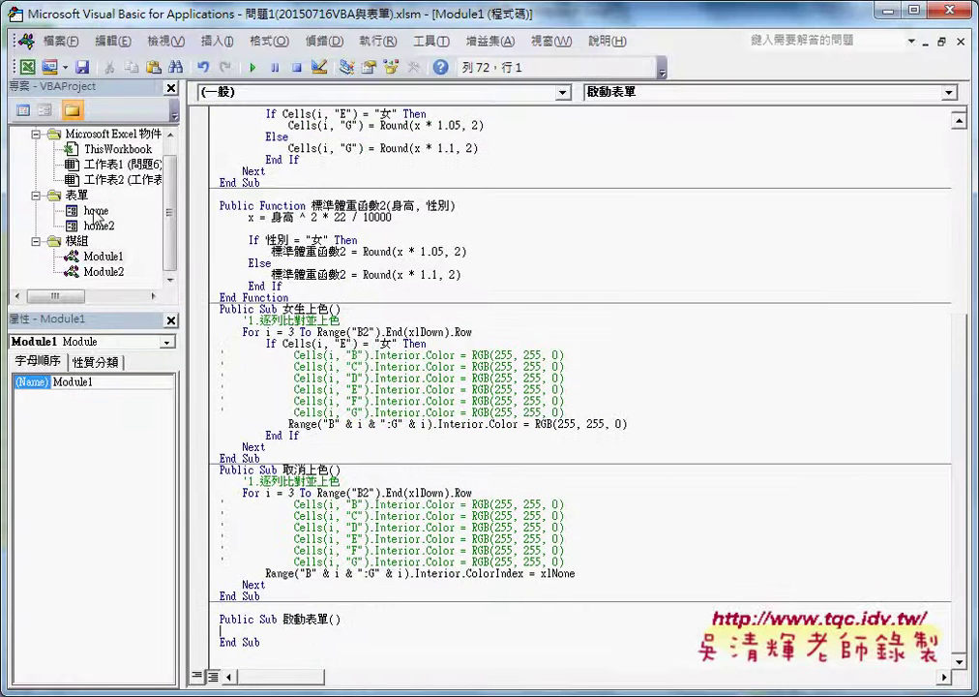
Add the line home.Show inside 啟動表單 and return to the Excel worksheet
click(94, 211)
click(287, 630)
key(Tab)
text(home)
text(.)
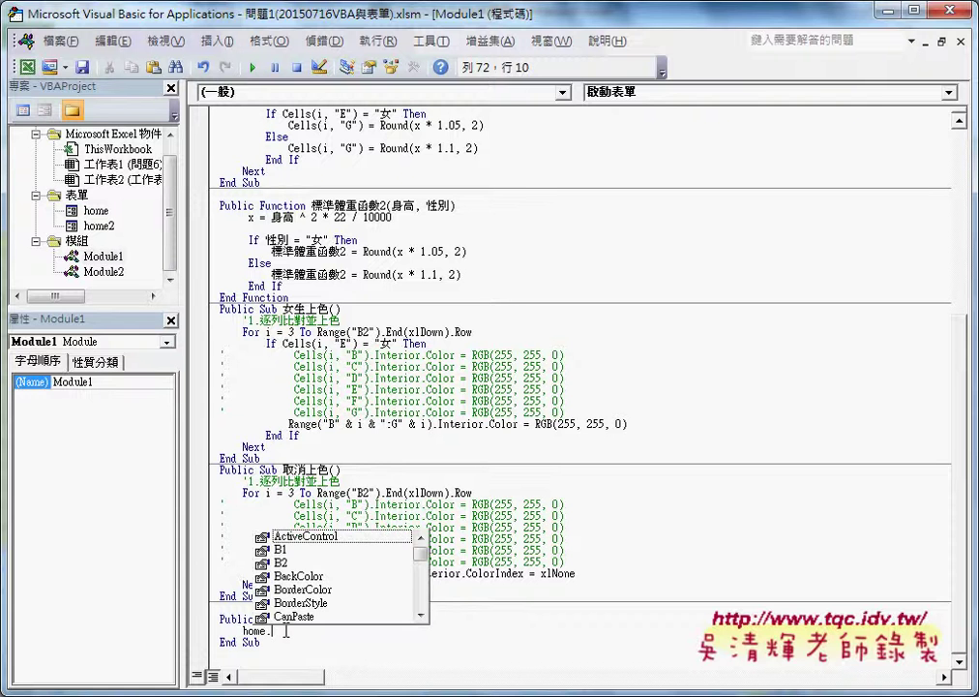
text(sho)
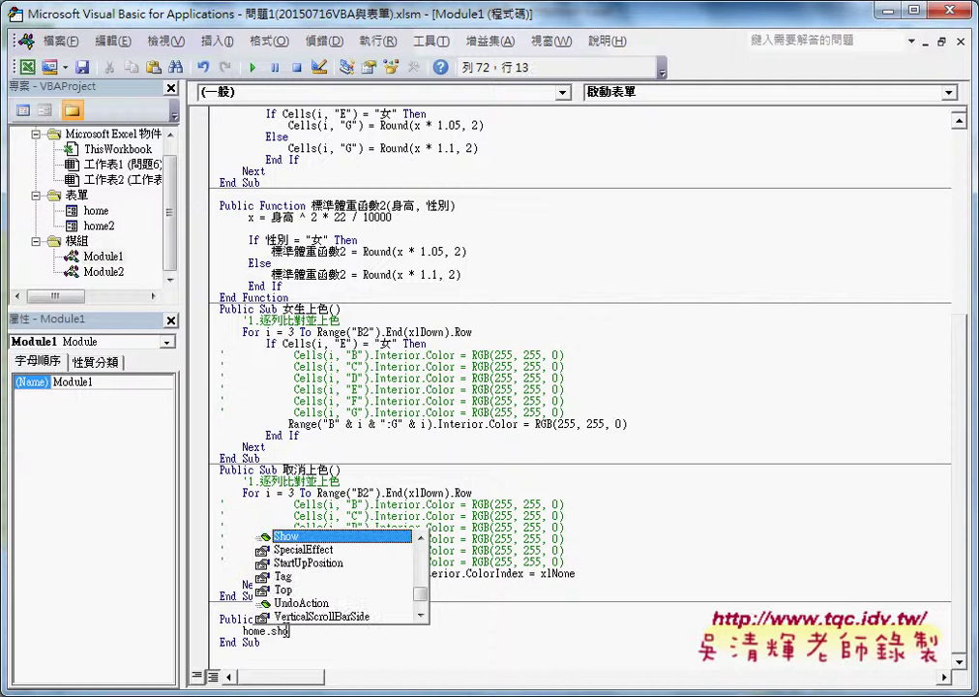
text(w)
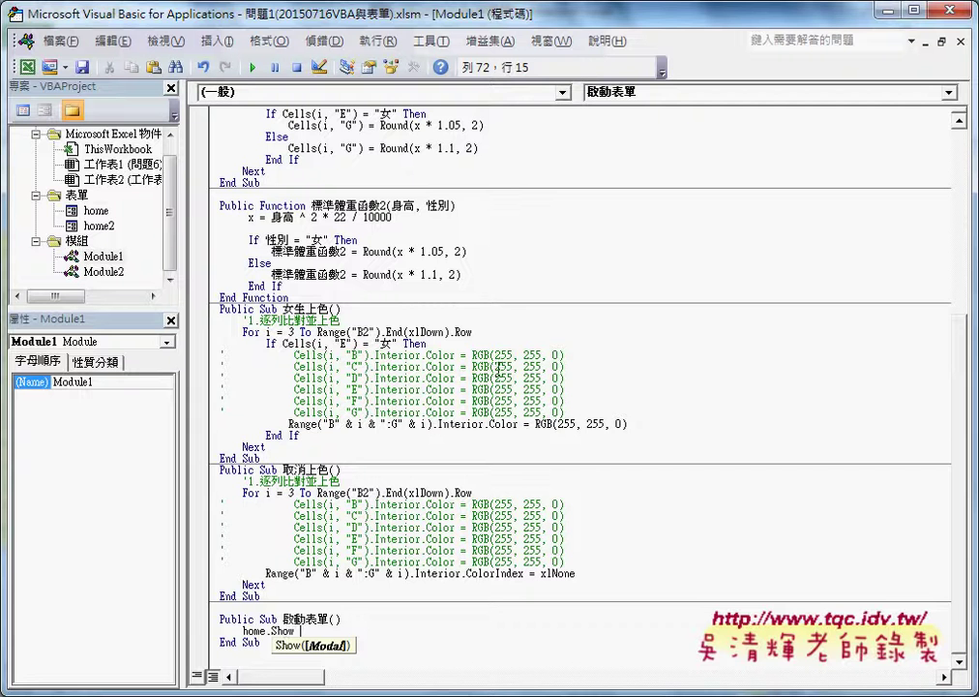
click(260, 650)
drag(259, 650, 220, 618)
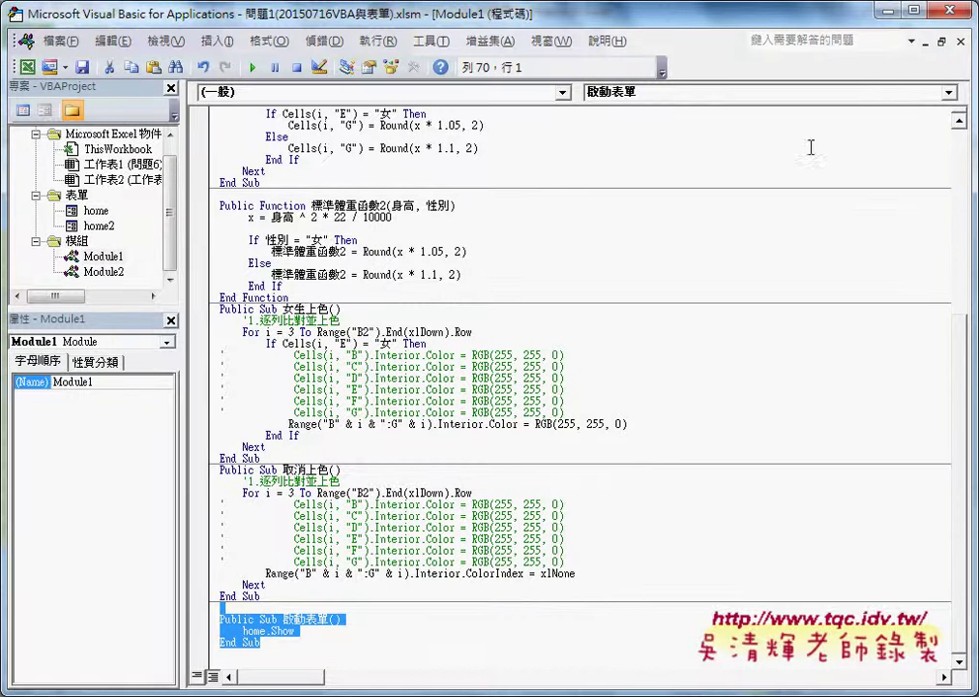
key(alt+F11)
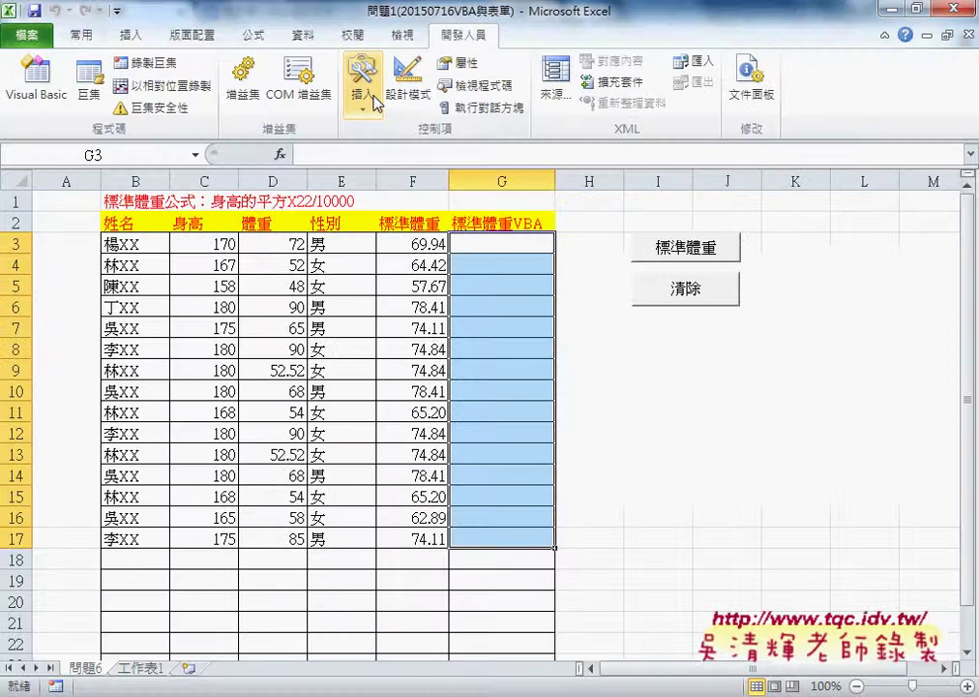
Draw a form button below 清除 and assign it the 啟動表單 macro
click(362, 92)
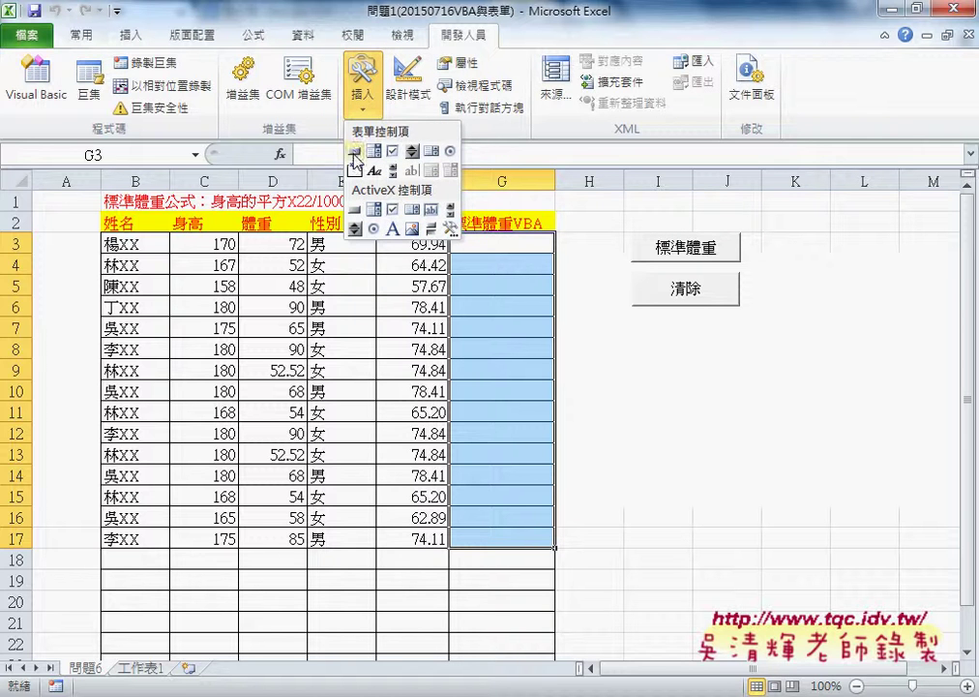
click(355, 151)
drag(631, 315, 739, 345)
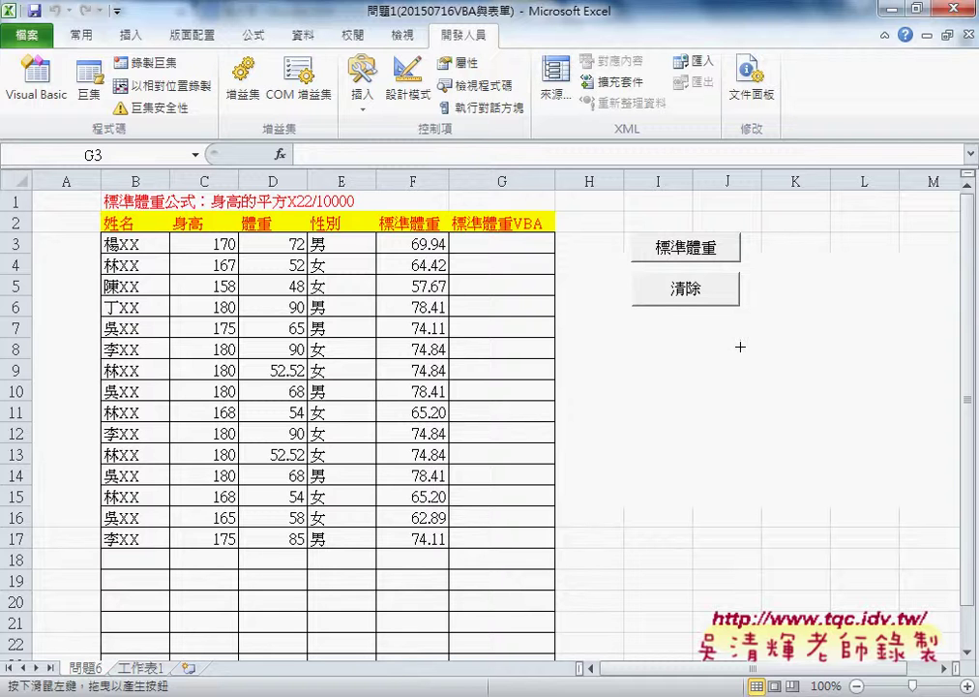
click(349, 269)
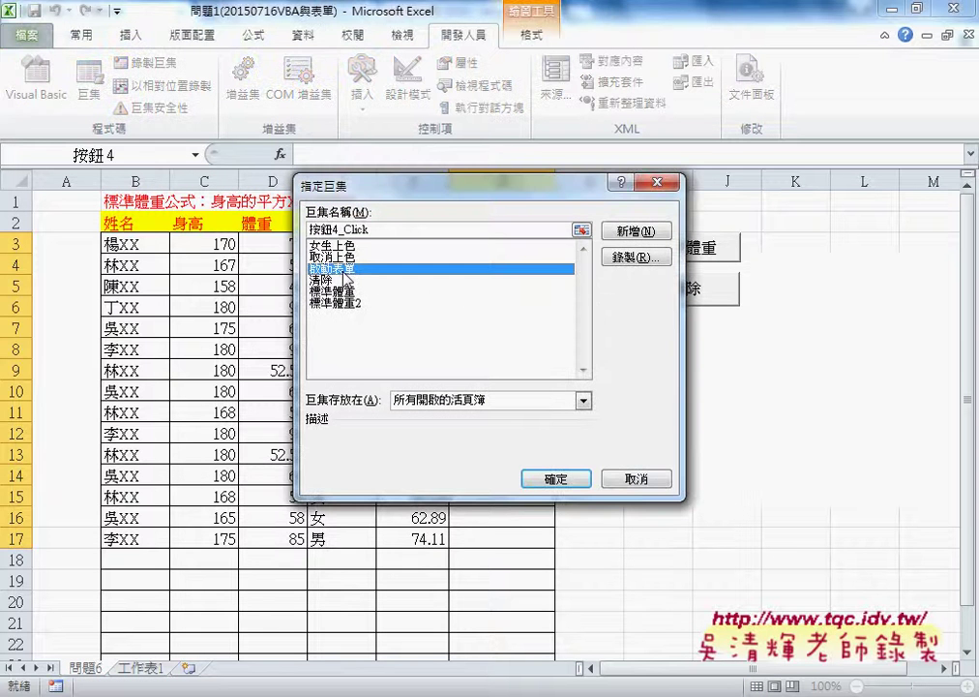
right_click(312, 229)
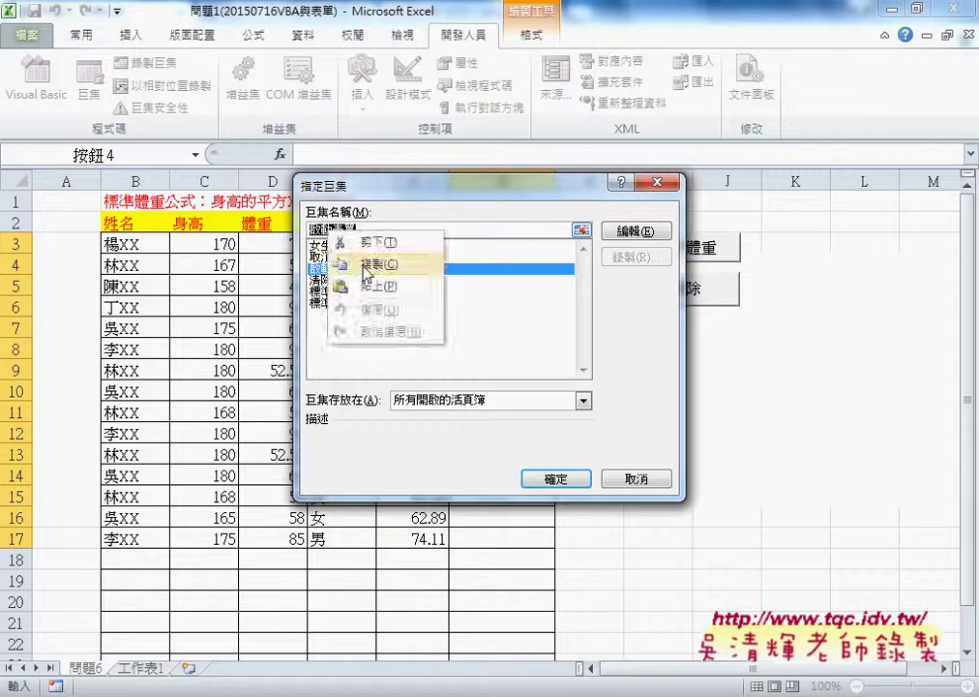
click(382, 261)
click(556, 479)
Relabel the button 啟動表單 and click it to open the form
click(667, 330)
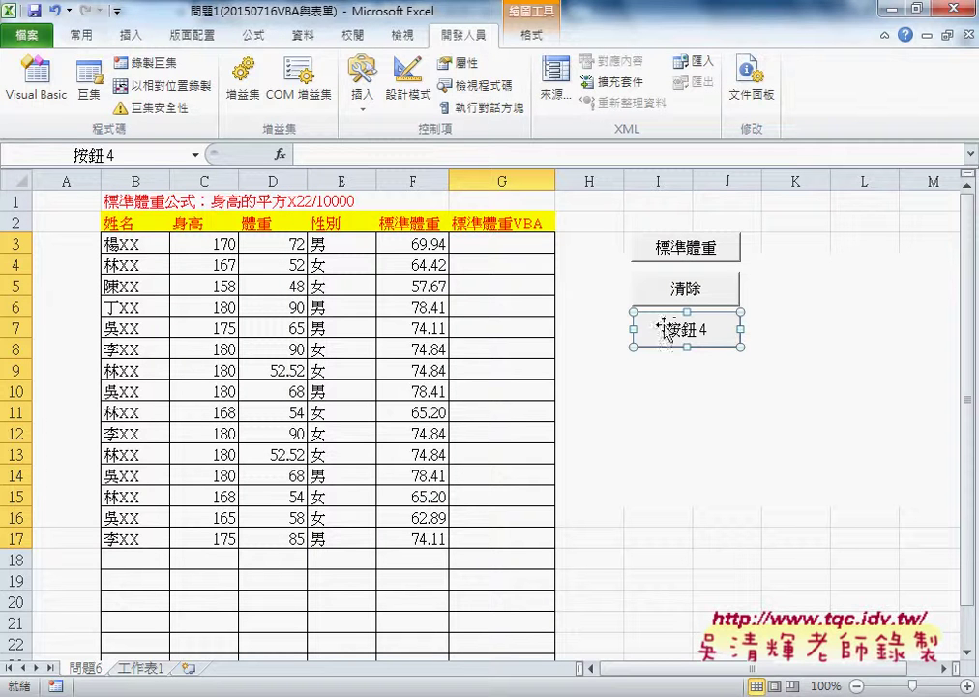
key(Delete)
key(Delete)
key(Delete)
key(Delete)
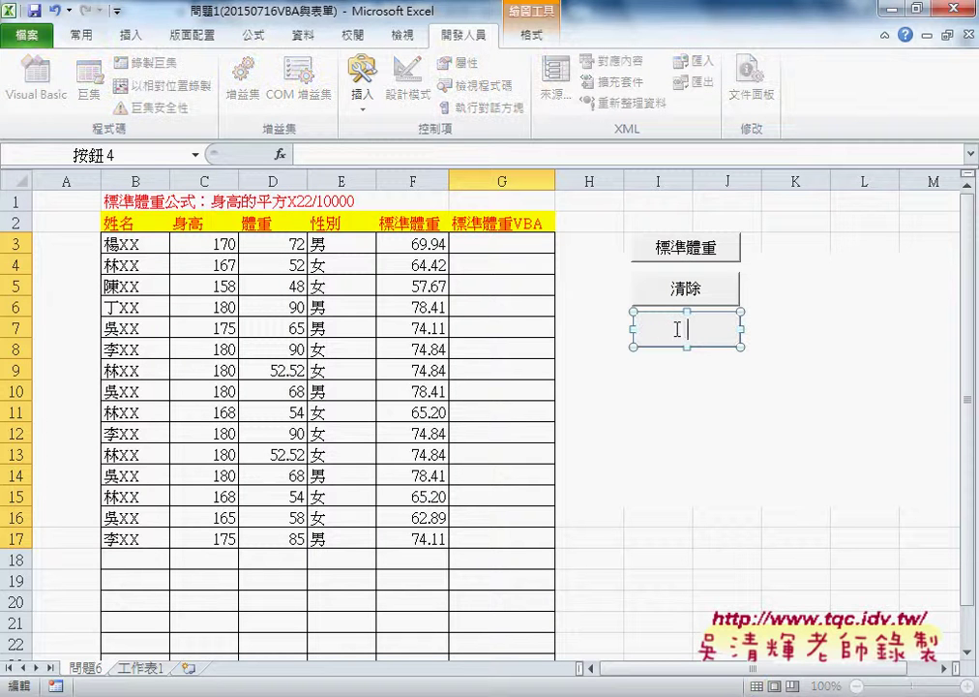
text(啟動表單)
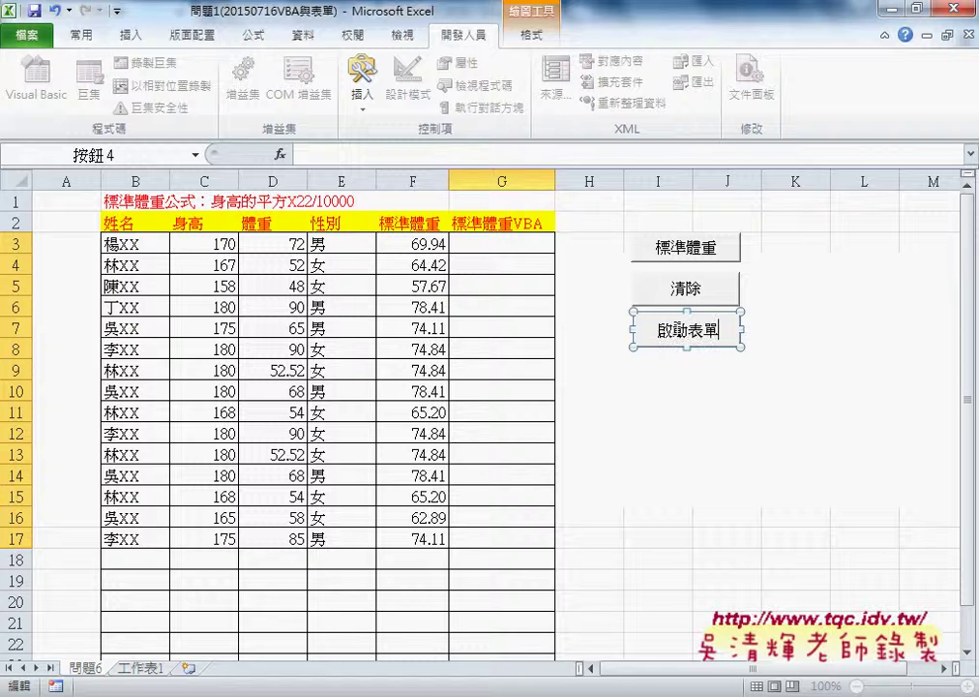
click(667, 411)
click(693, 337)
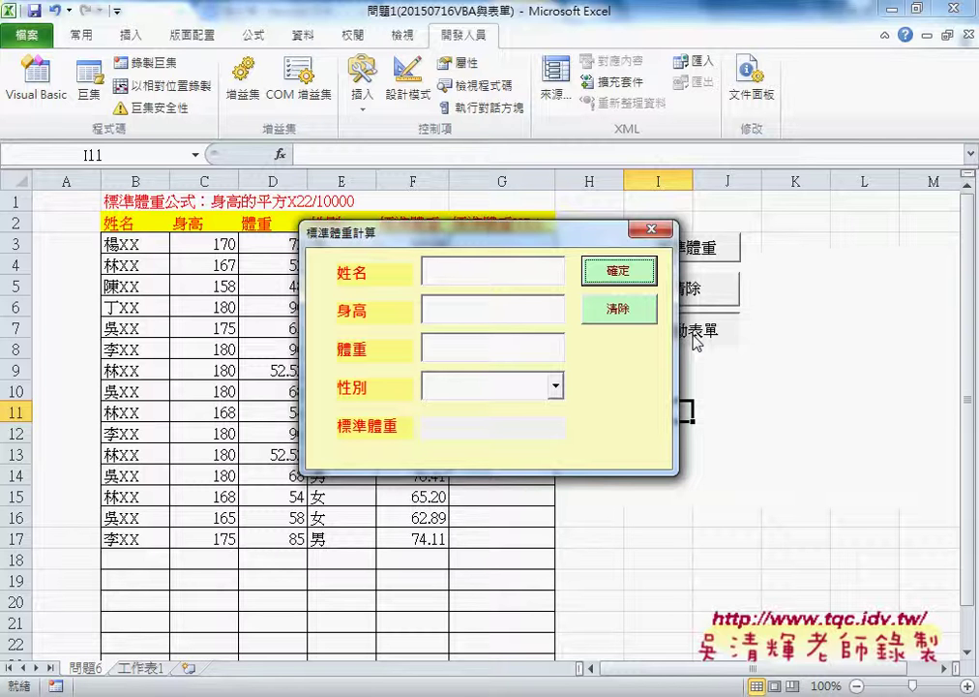
click(651, 228)
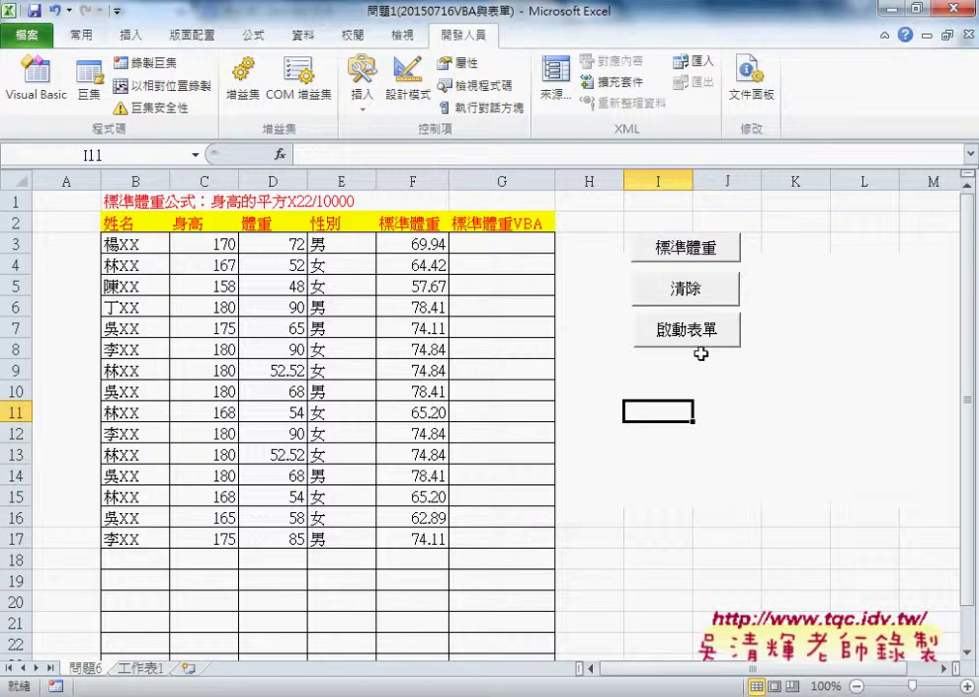
Open ThisWorkbook's code and create Workbook_Open by choosing Workbook and Open in the dropdowns
click(36, 79)
click(108, 149)
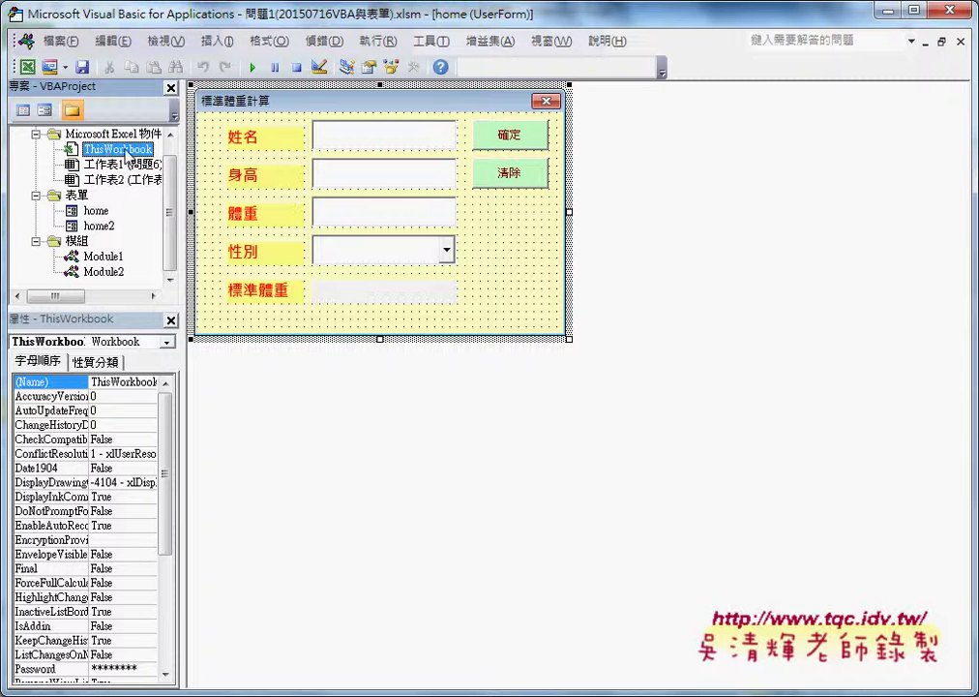
double_click(116, 149)
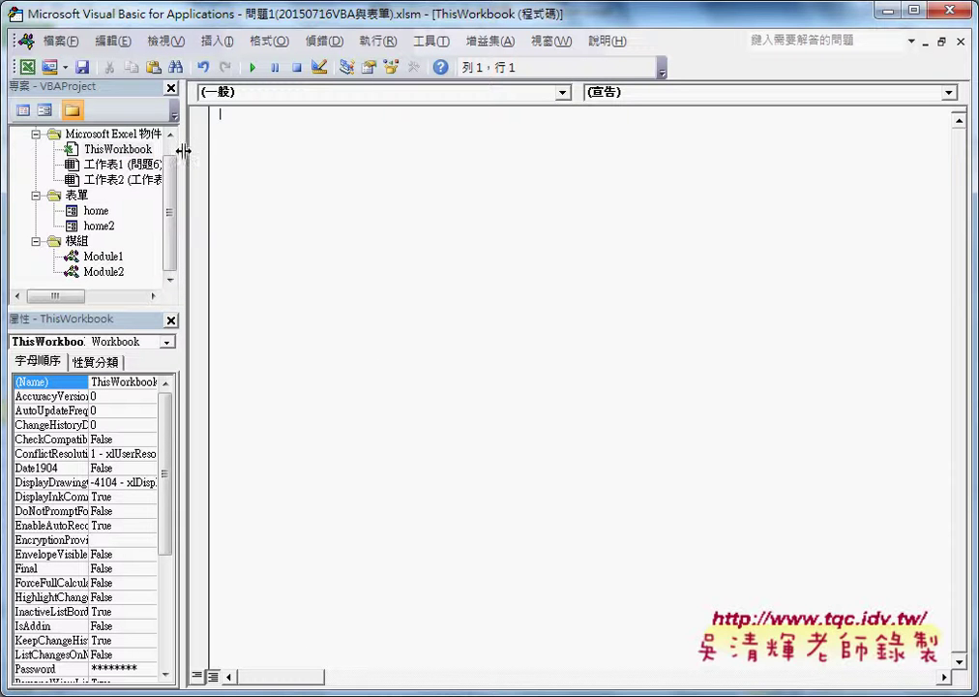
drag(184, 120, 223, 120)
click(285, 96)
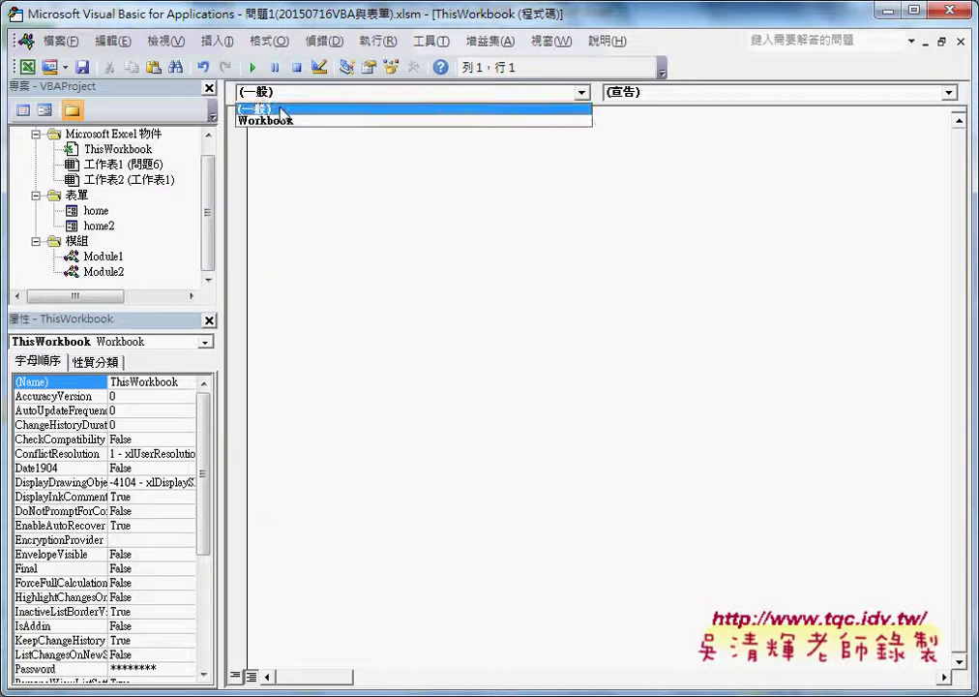
click(270, 121)
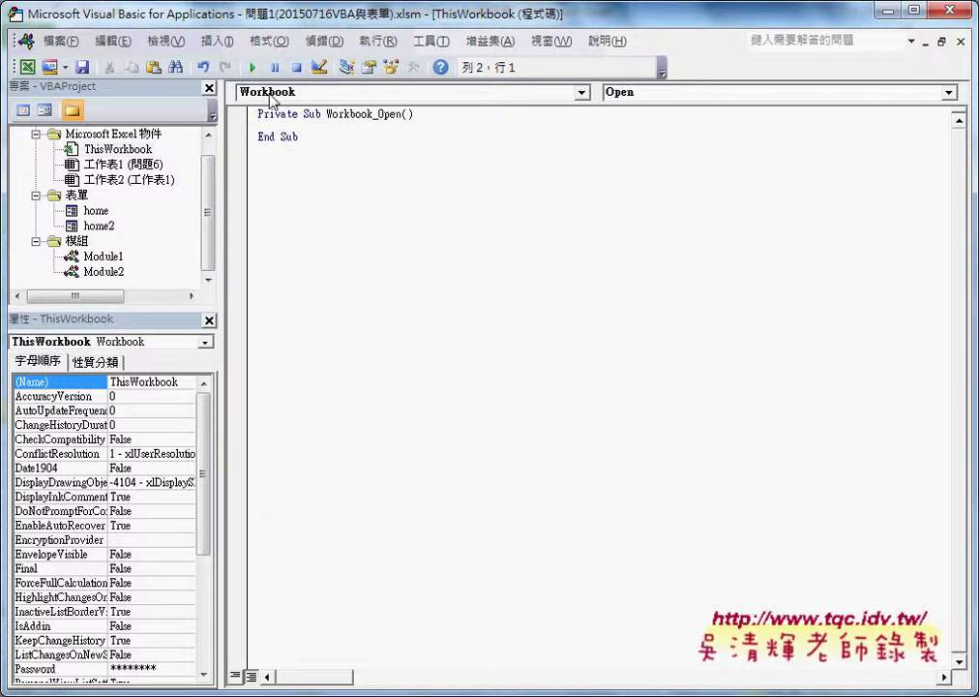
click(637, 93)
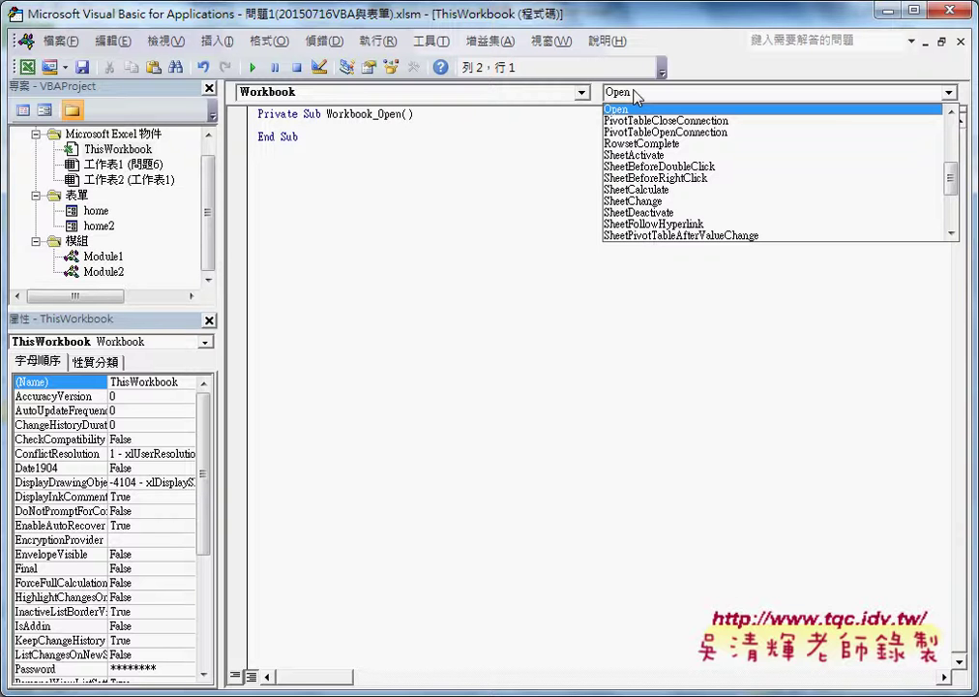
click(281, 114)
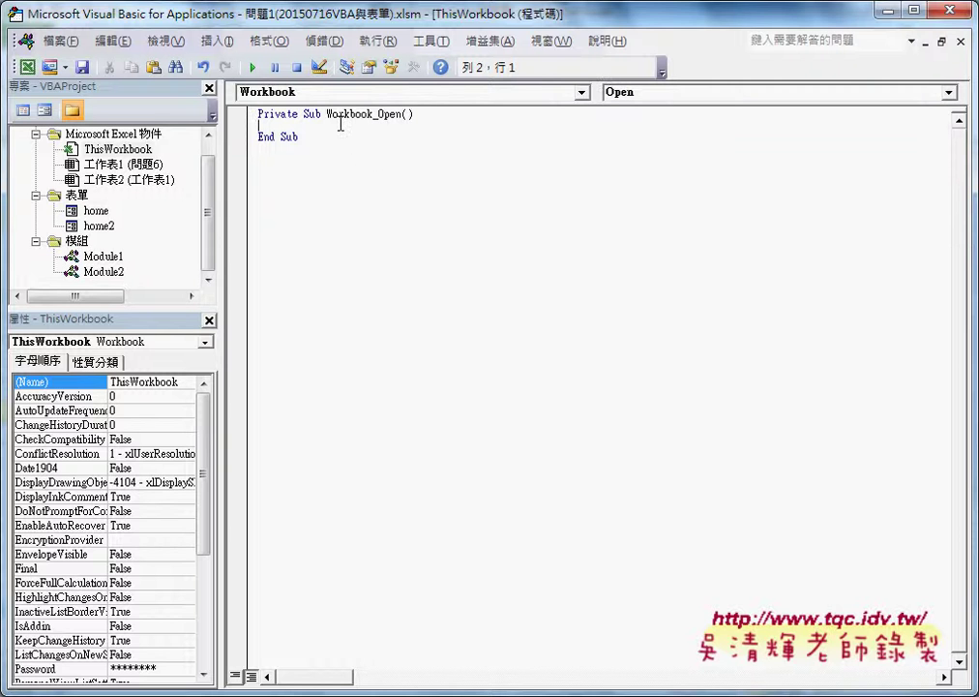
Write the indented line home.Show inside Workbook_Open
drag(298, 115, 321, 116)
click(306, 126)
key(Tab)
text(ho)
text(me)
text(.sh)
key(Tab)
key(Down)
Browse the Workbook event list, keep Open, and restore the VBA editor to a smaller window
click(949, 92)
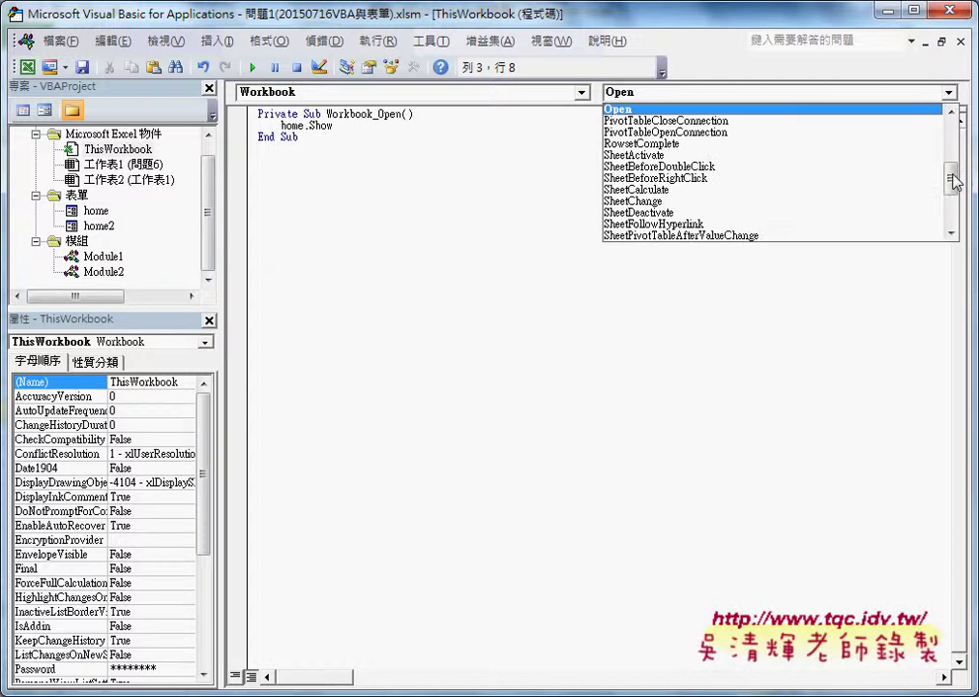
drag(953, 176, 955, 138)
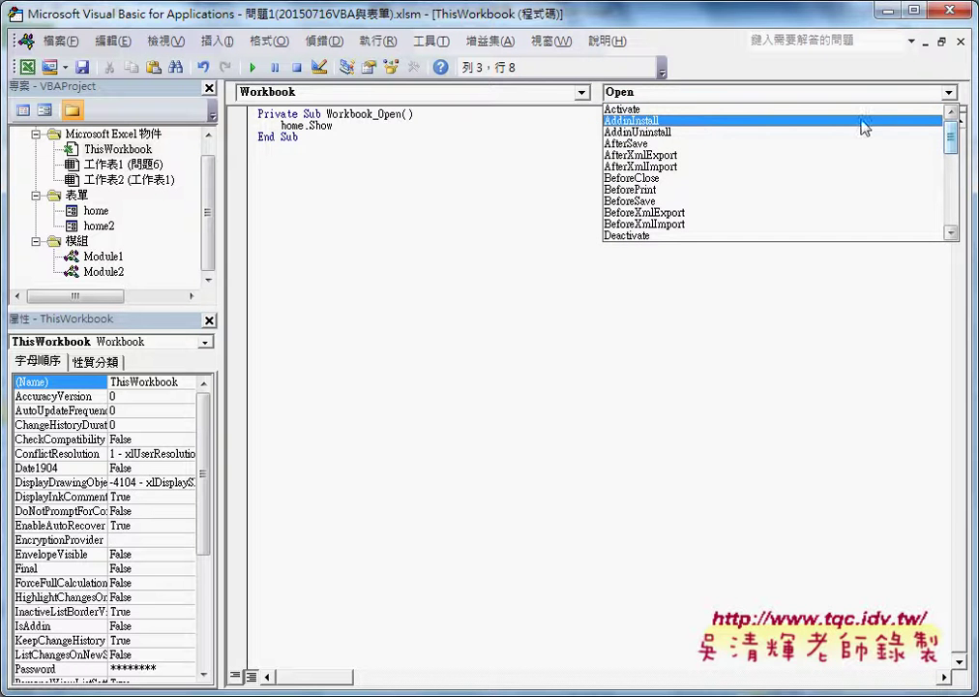
drag(951, 136, 953, 145)
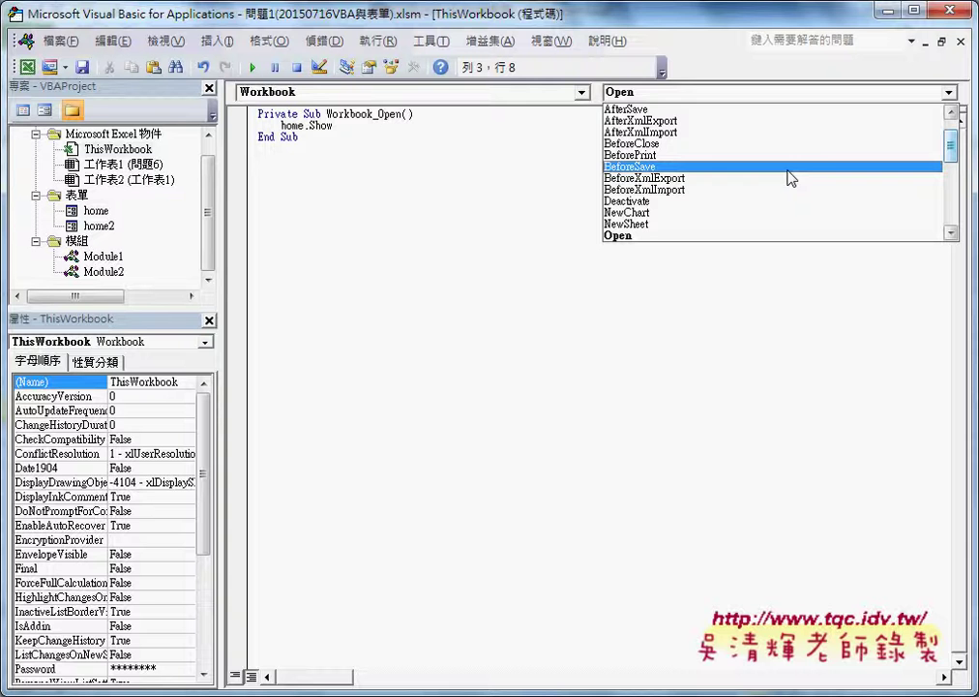
click(446, 265)
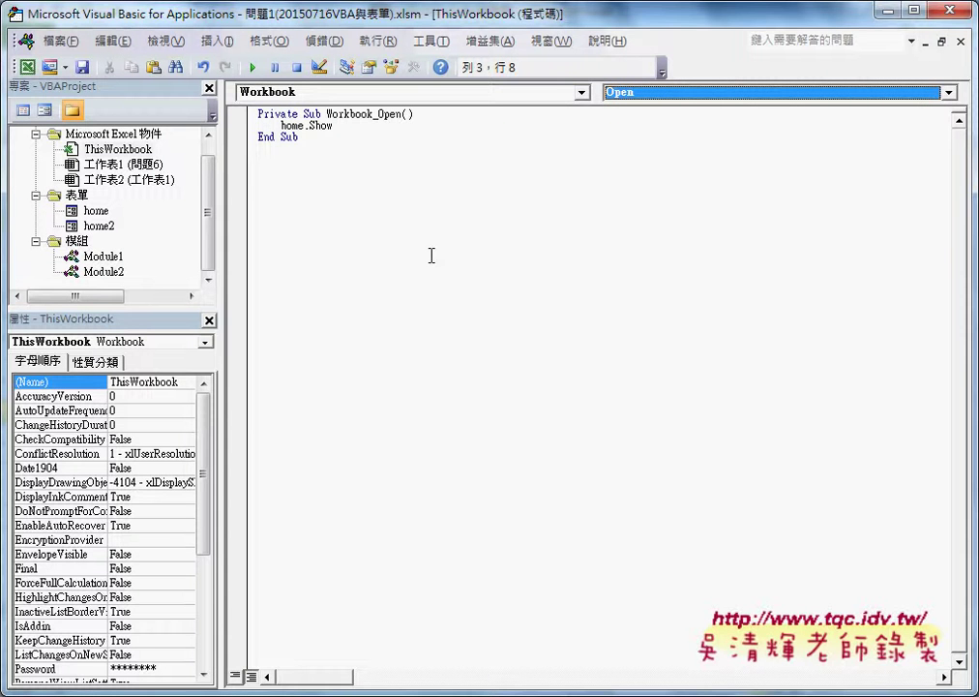
drag(20, 11, 92, 57)
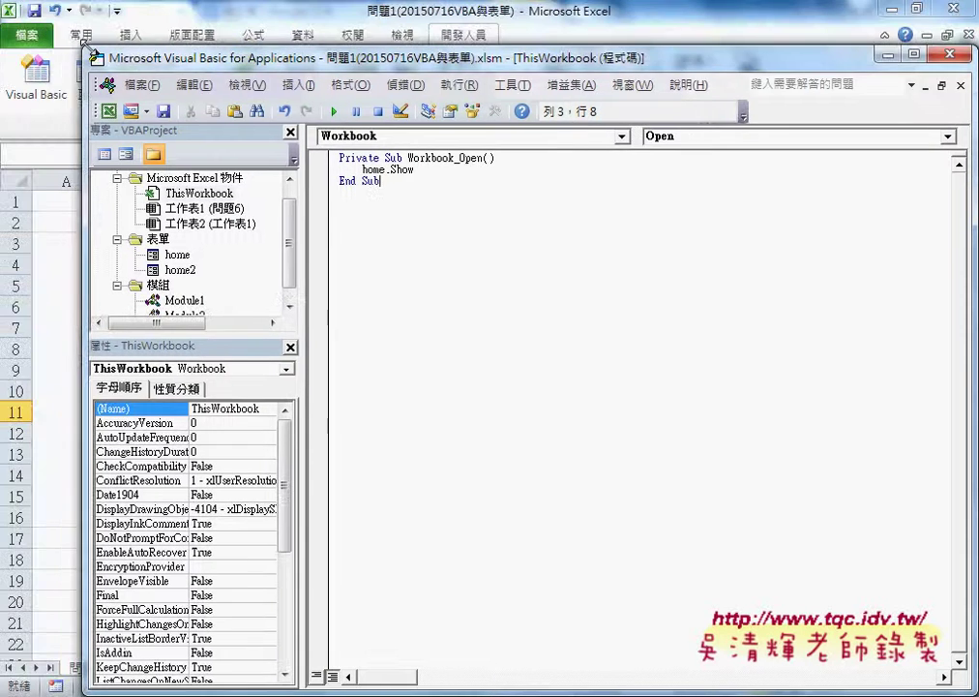
Reopen the VBA editor, show the home form's code via its 確定 button, and select VBAProject
click(291, 179)
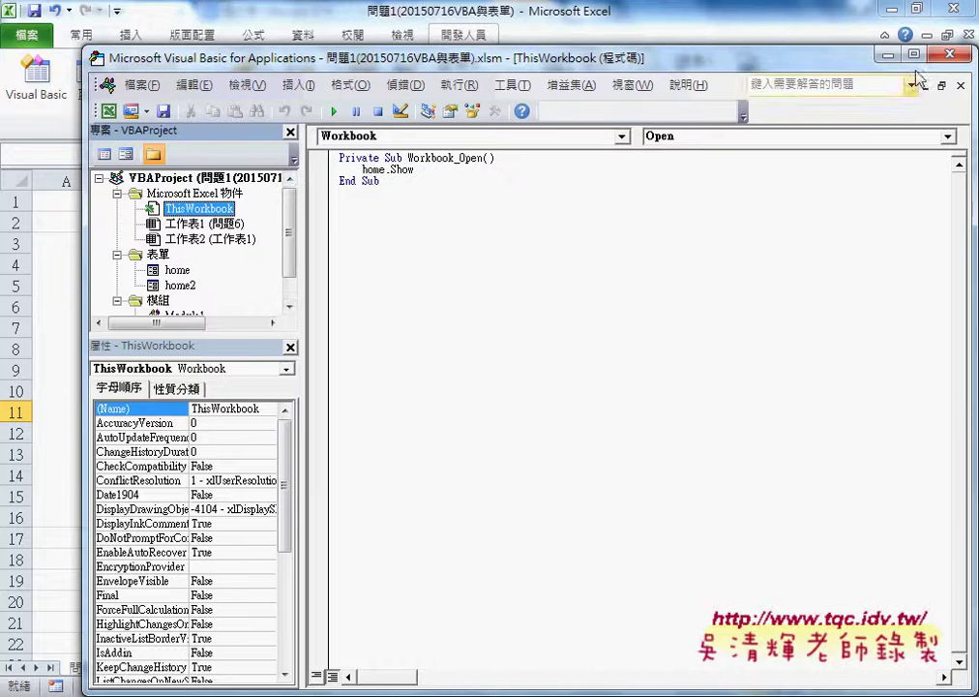
click(950, 54)
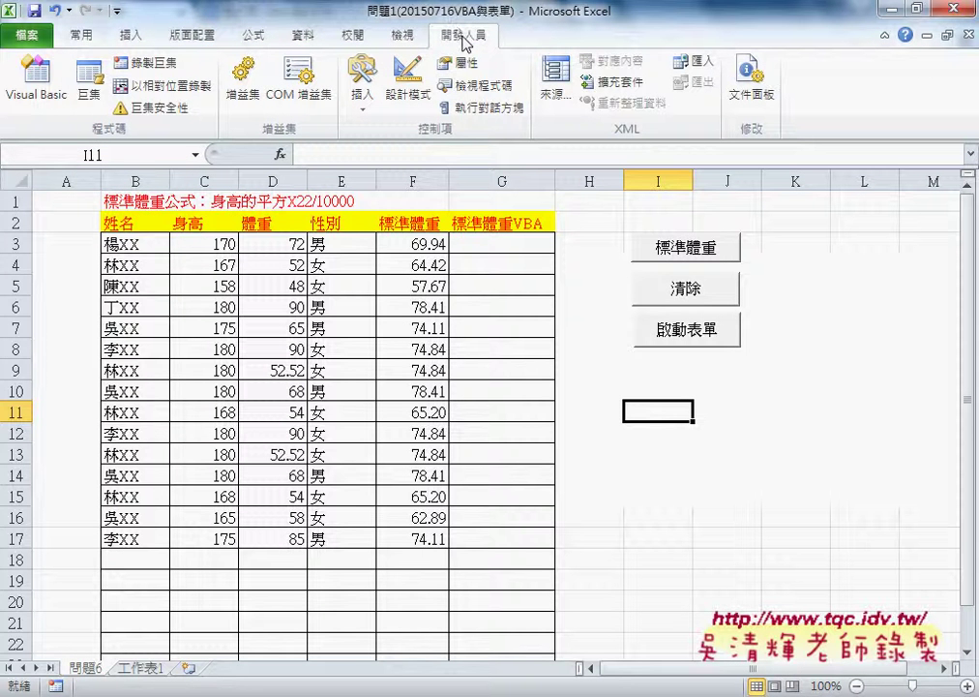
click(26, 101)
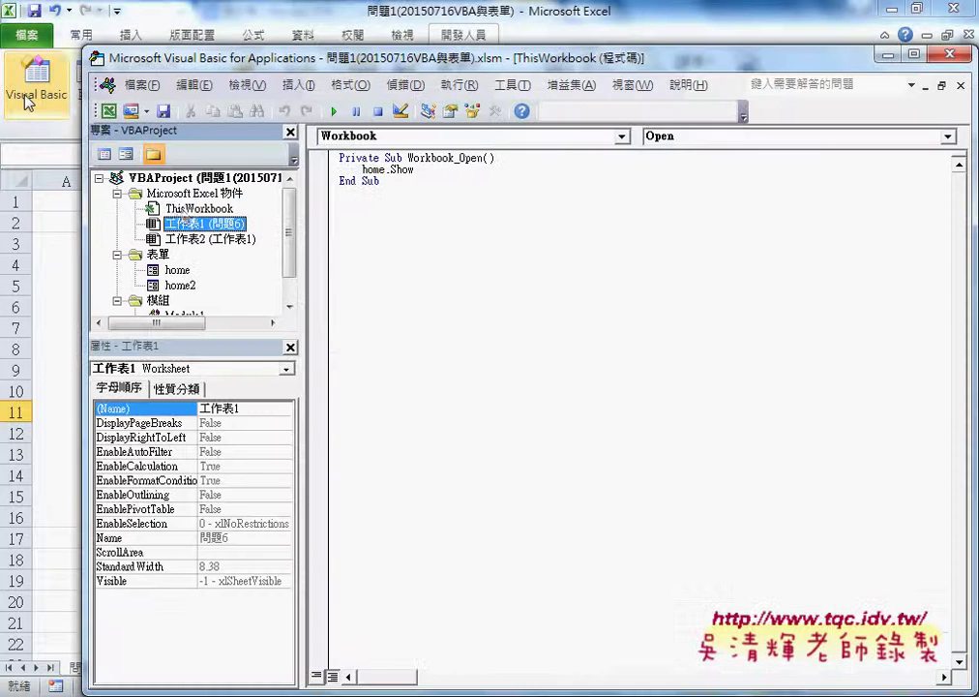
double_click(174, 270)
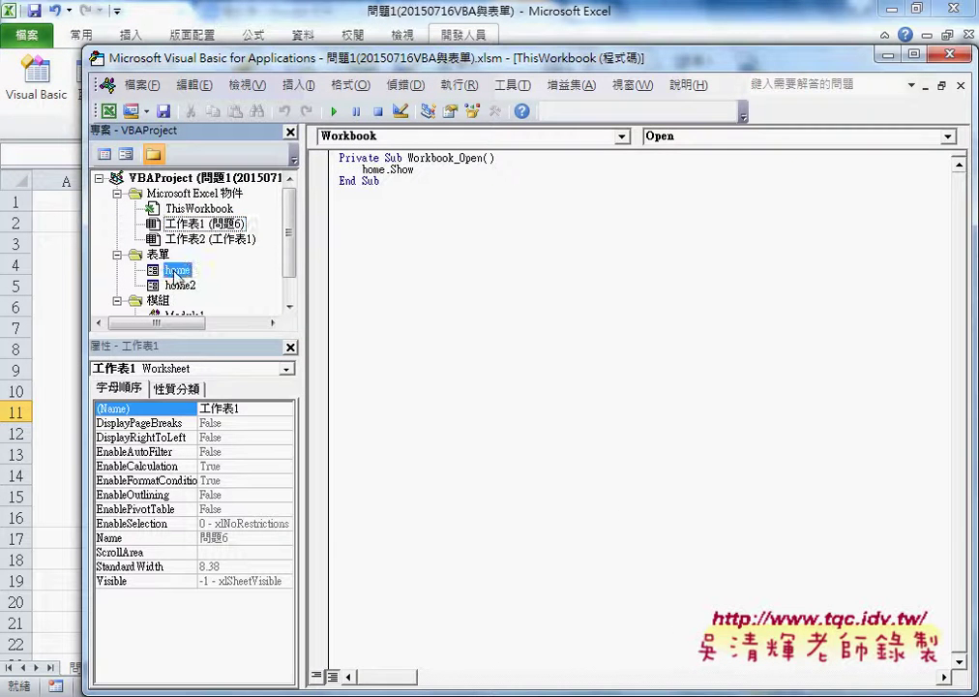
drag(643, 143, 837, 93)
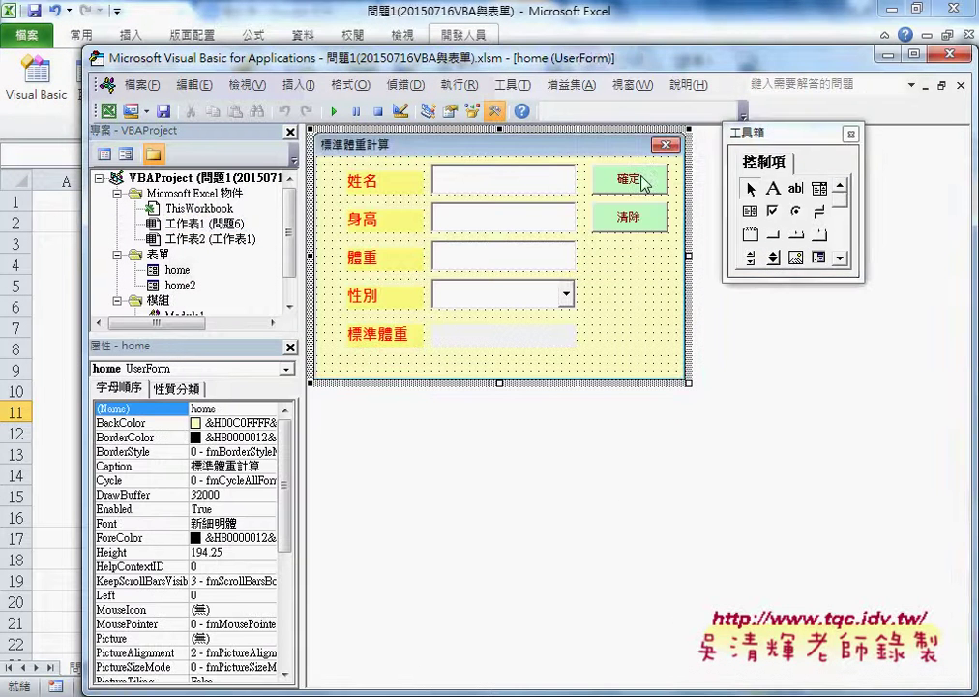
double_click(634, 178)
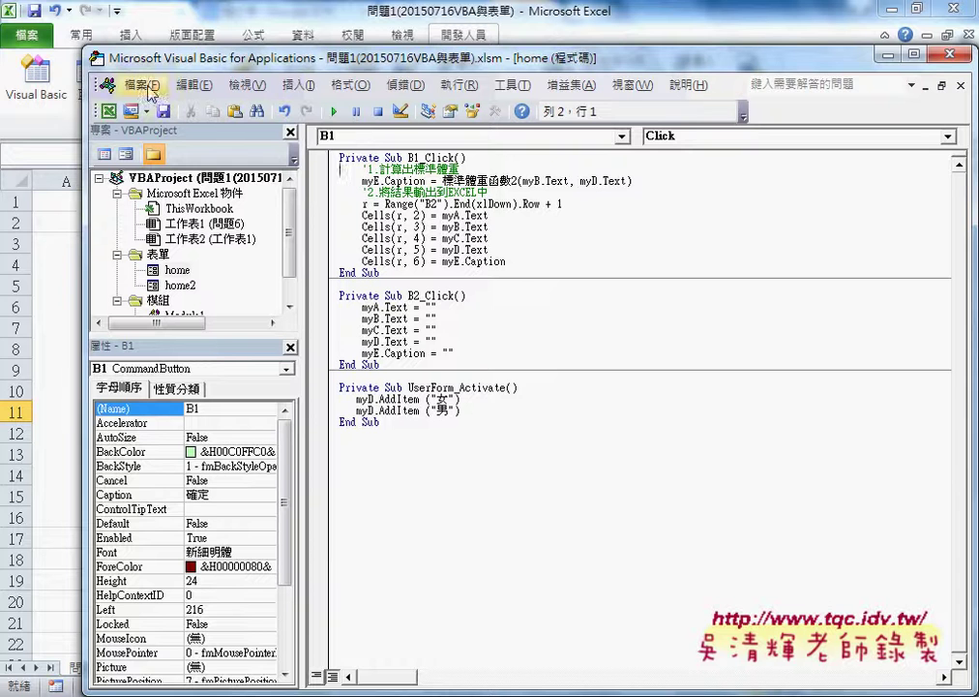
click(215, 180)
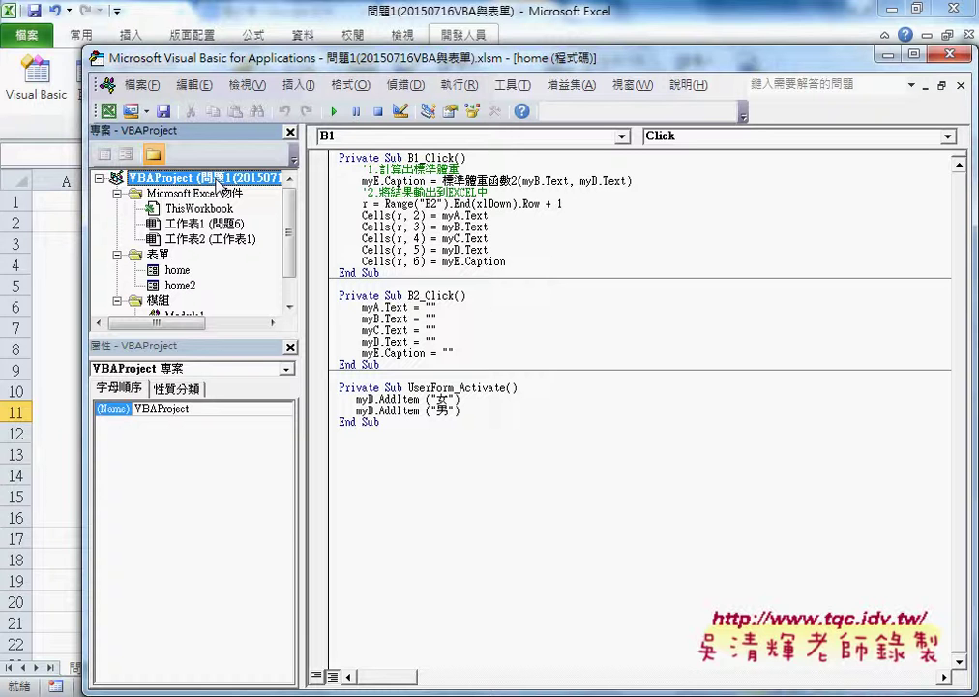
Open the VBAProject 屬性 dialog from the project's right-click menu
right_click(217, 181)
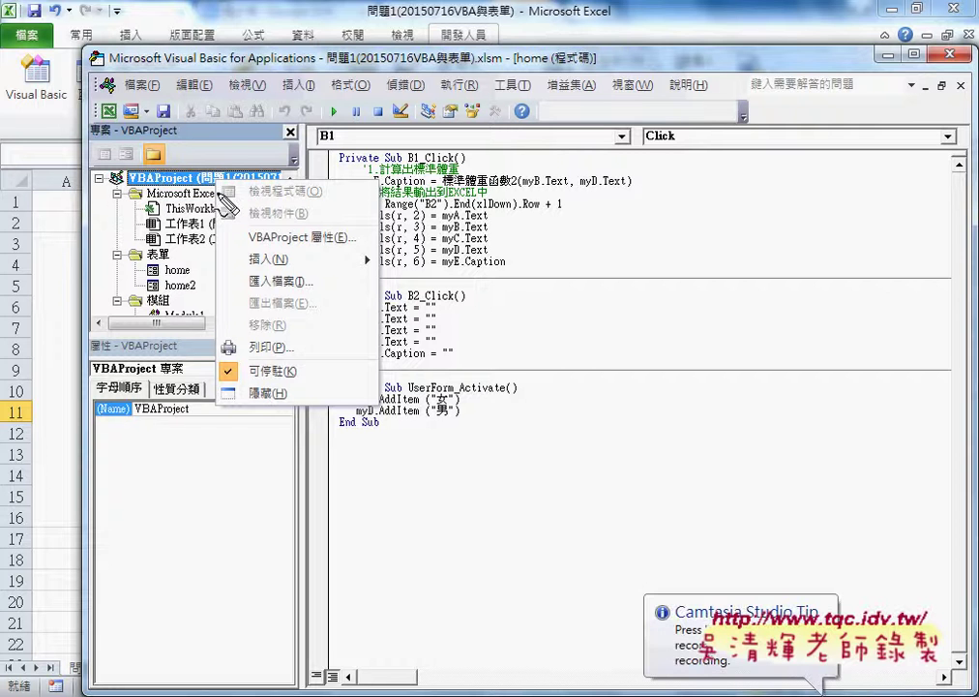
mouse_move(221, 189)
mouse_down()
mouse_move(108, 191)
mouse_move(280, 189)
mouse_up()
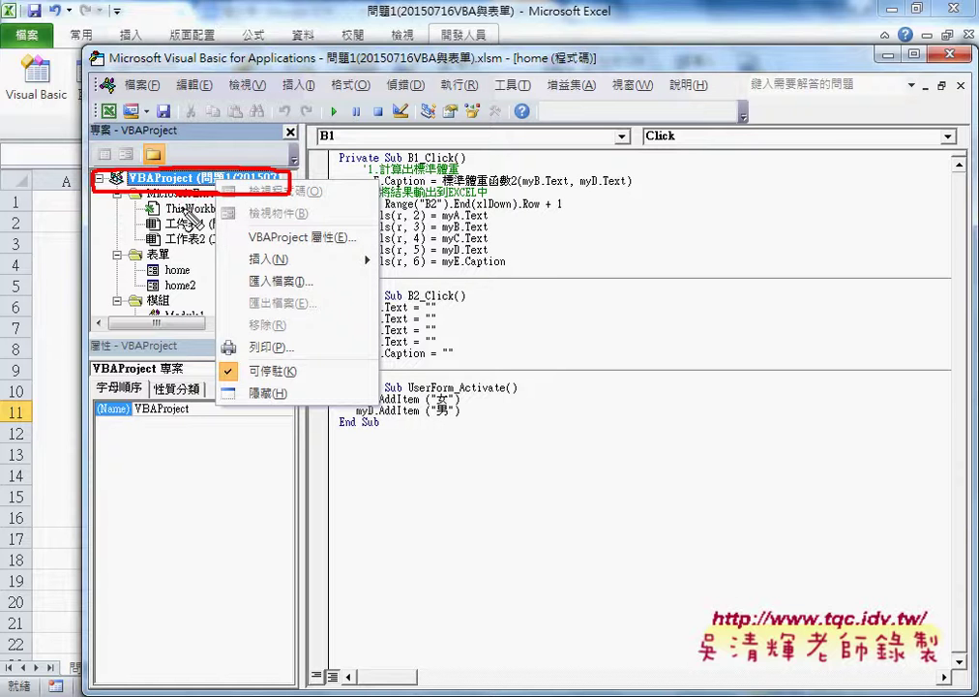
drag(233, 249, 364, 249)
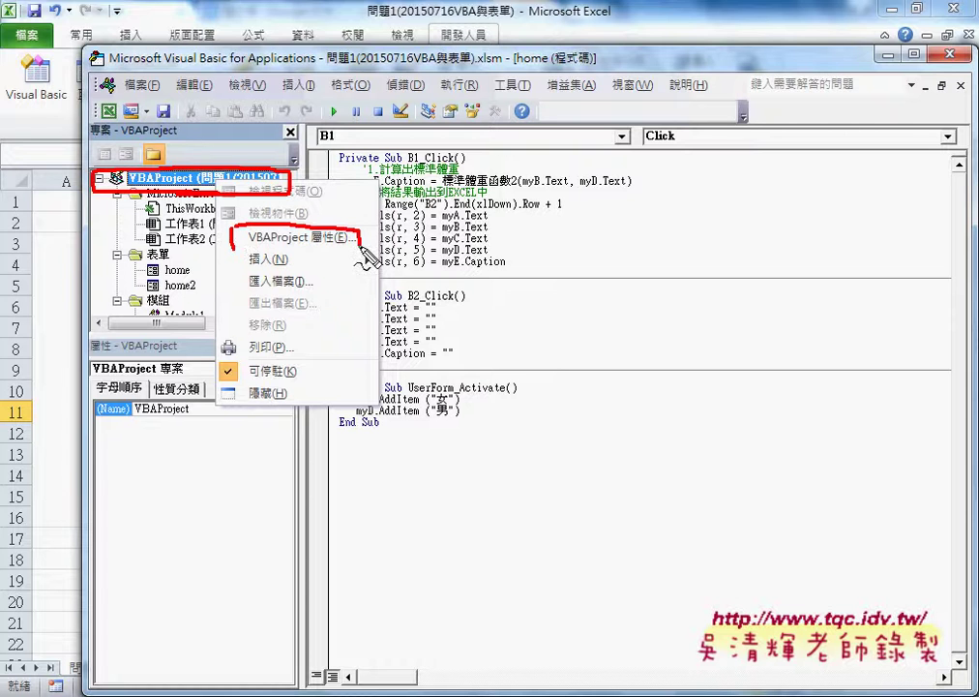
drag(235, 244, 360, 242)
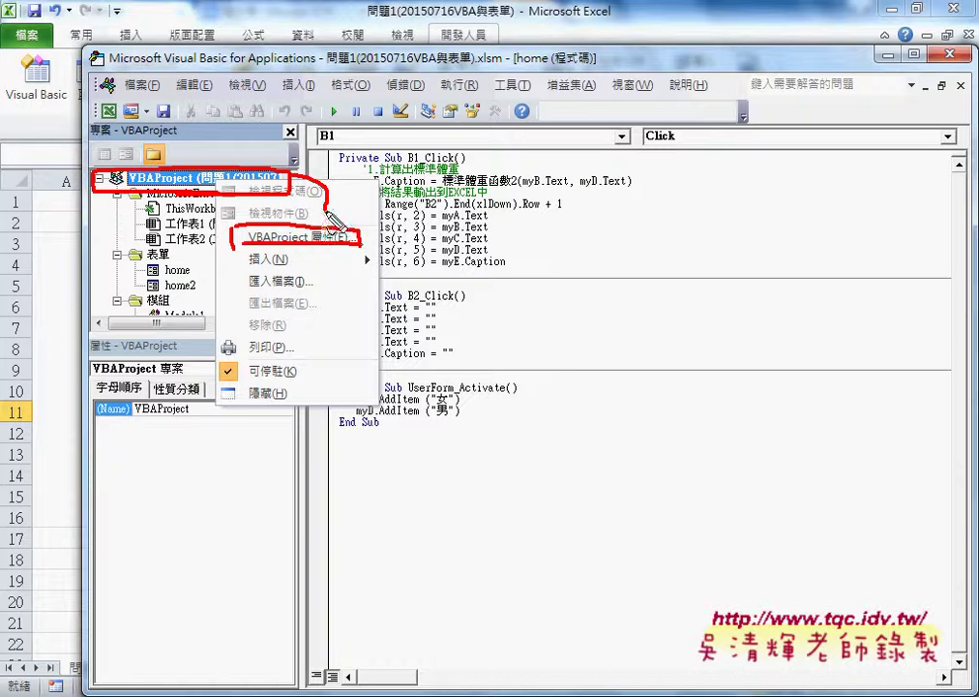
drag(294, 177, 350, 221)
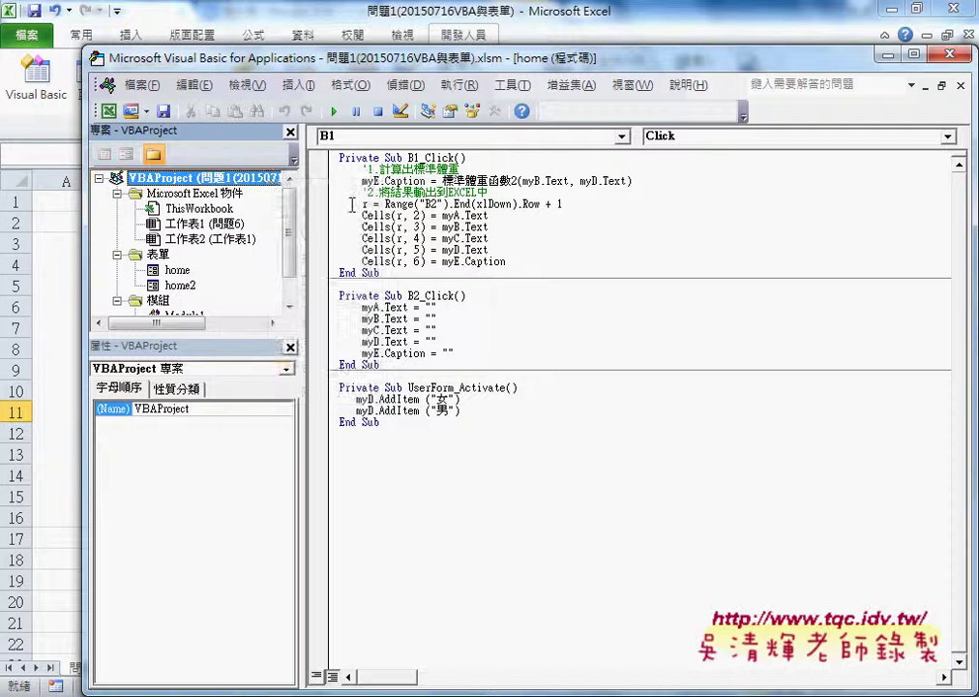
right_click(273, 180)
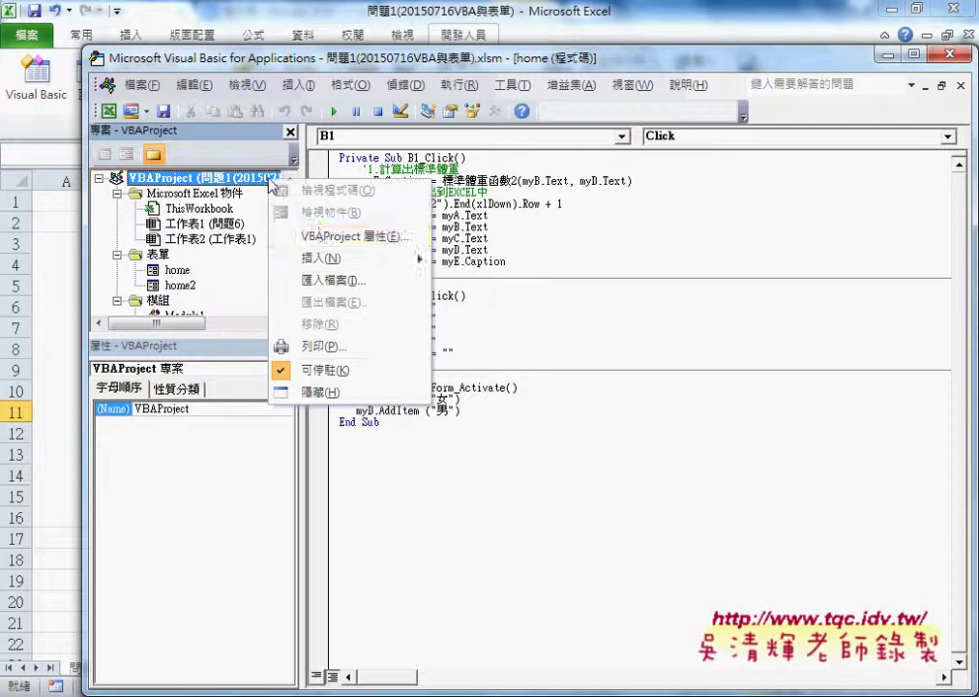
click(327, 235)
On the 保護 tab, tick 鎖定專案以供檢視 and enter the project password in both fields
click(364, 160)
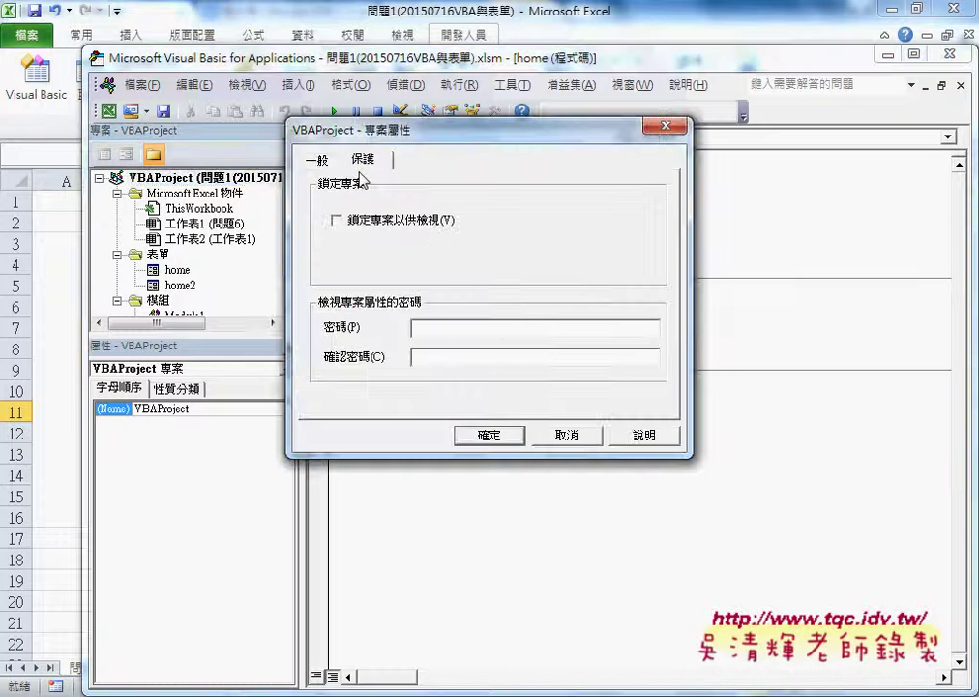
click(336, 220)
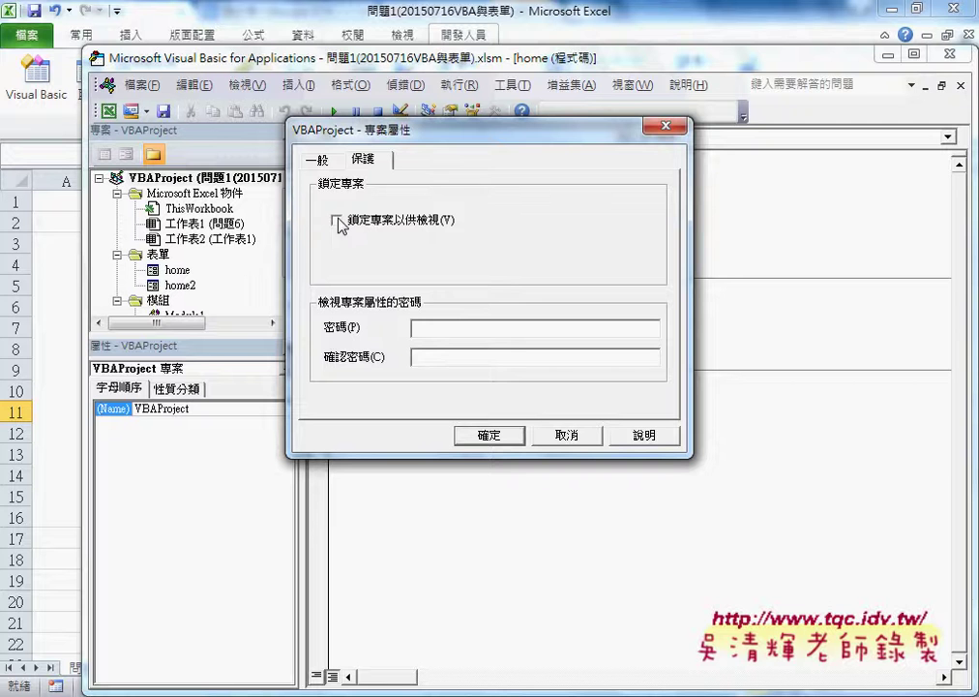
click(443, 332)
key(Tab)
Apply the protection settings, then reopen VBAProject Properties on the Protection page
click(498, 436)
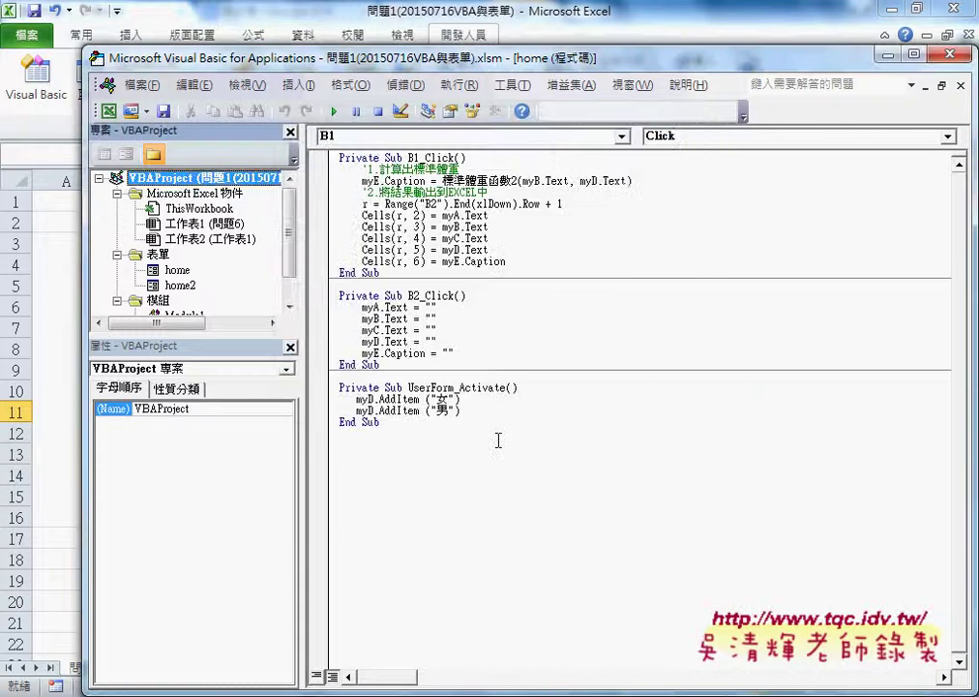
right_click(239, 178)
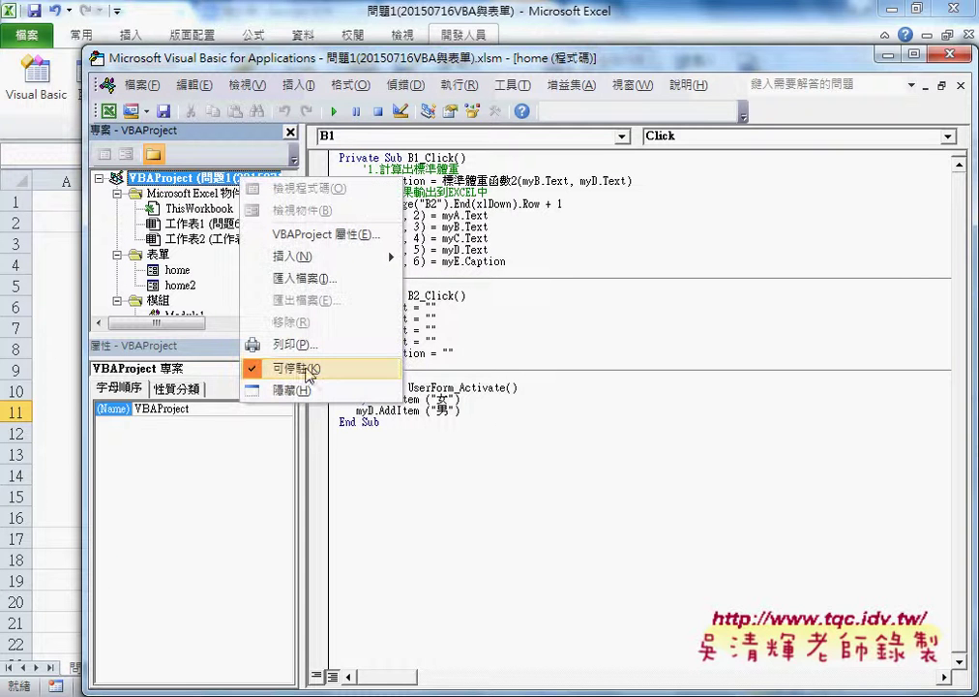
click(353, 235)
click(362, 160)
click(372, 221)
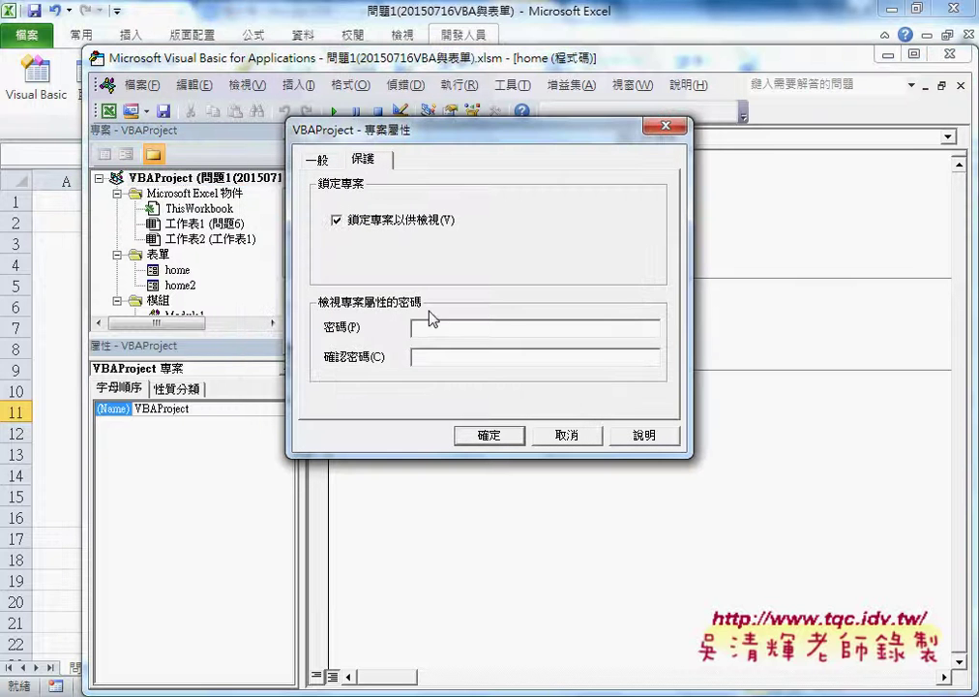
Enter and confirm the project password, apply it, and close the VBA editor
click(436, 325)
key(Tab)
key(Return)
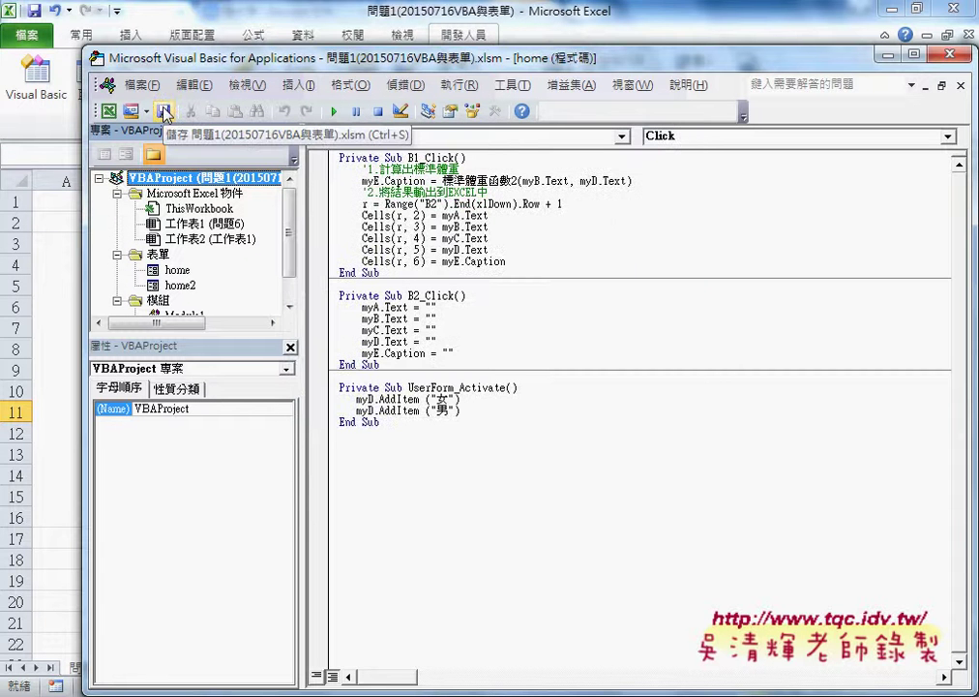
click(951, 55)
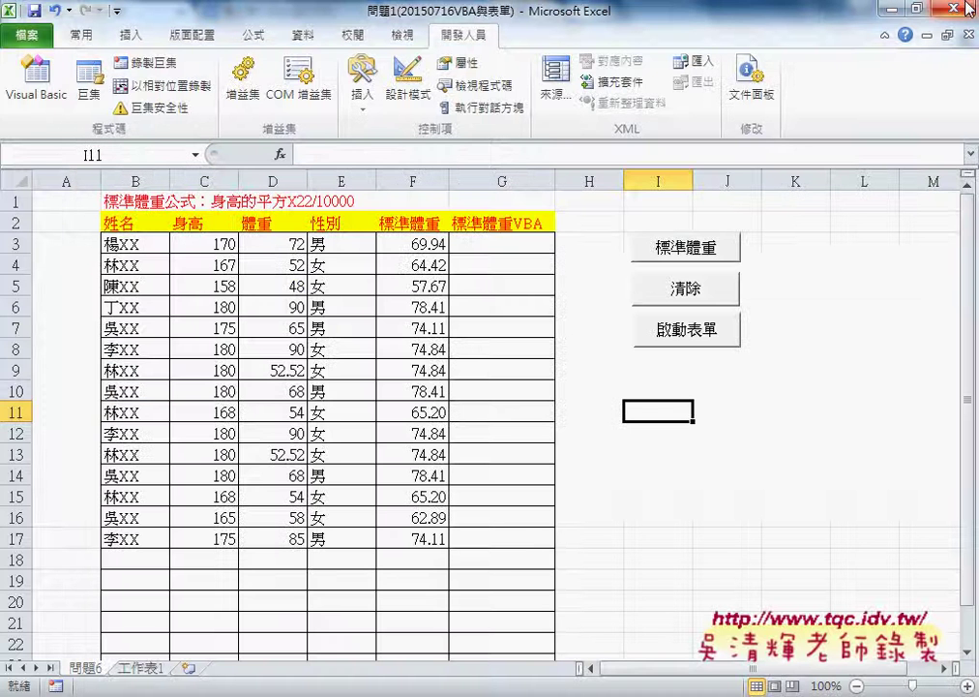
Save as macro-enabled 問題1(20150716VBA與表單), replacing the existing file
click(22, 41)
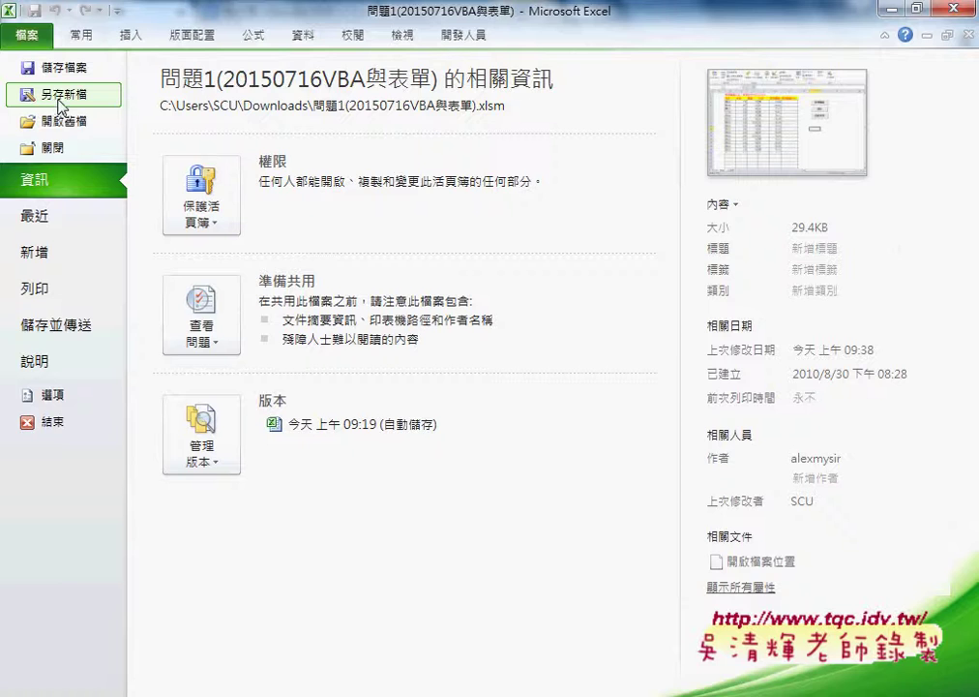
key(Escape)
key(F12)
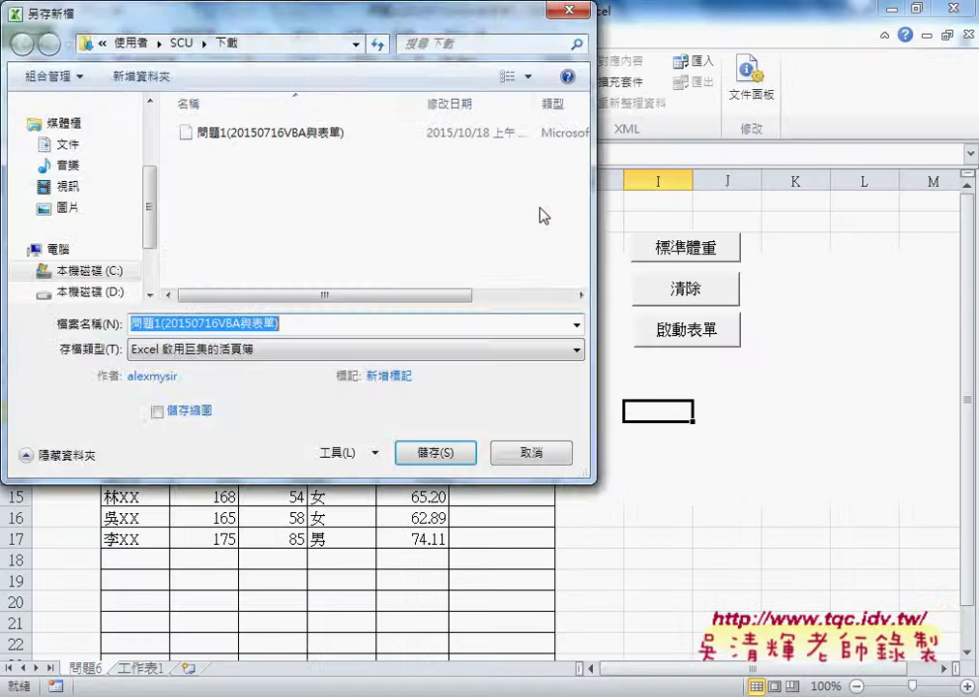
click(445, 460)
click(542, 365)
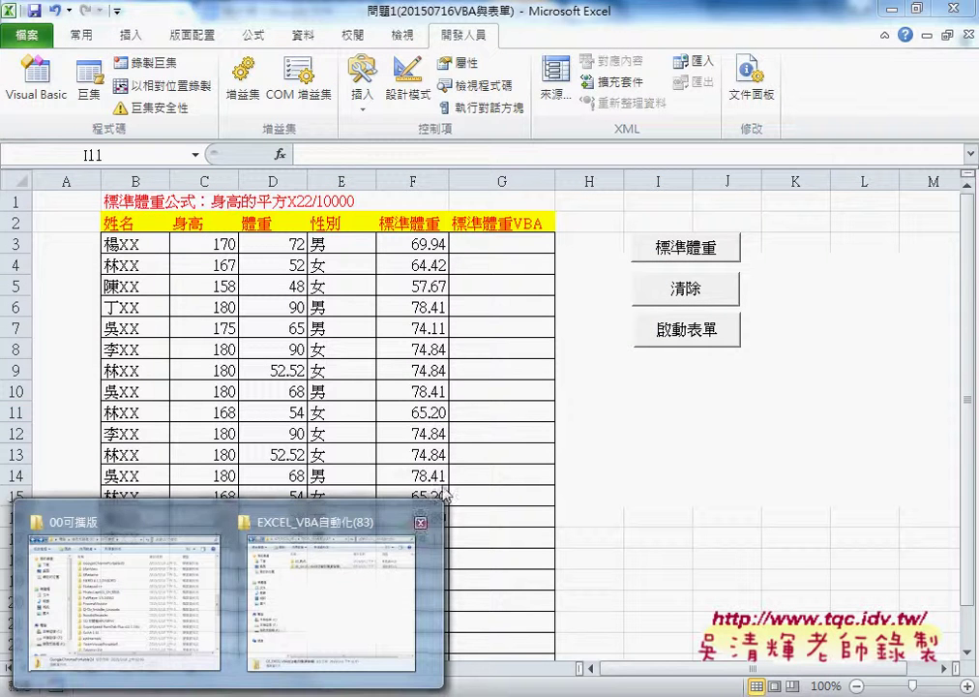
Close Excel and Chrome, reopen the workbook from Start, and dismiss the auto-shown 標準體重計算 form
click(956, 9)
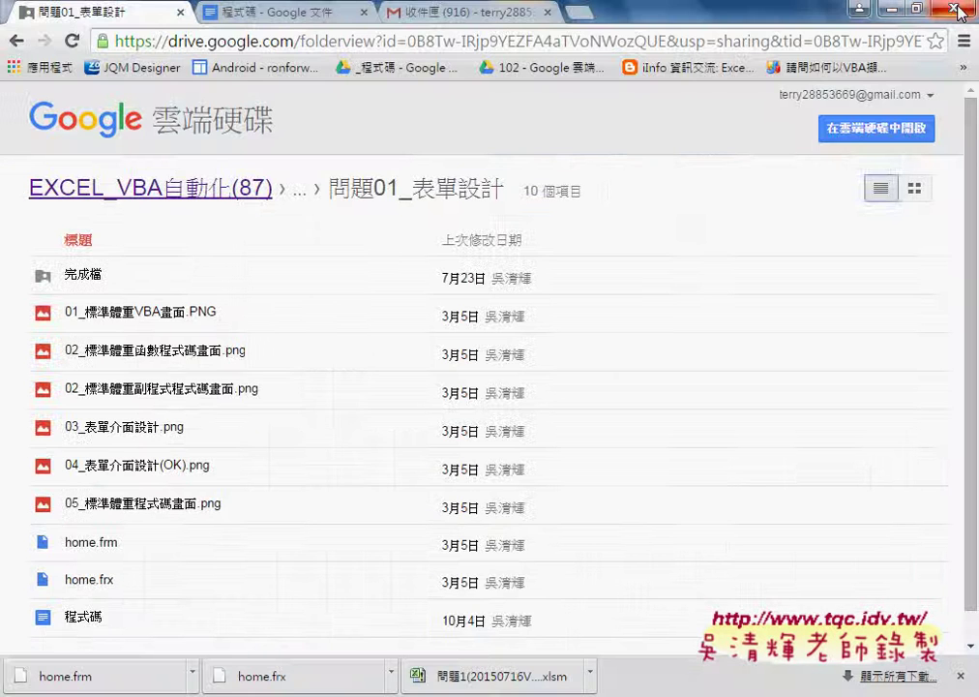
click(956, 9)
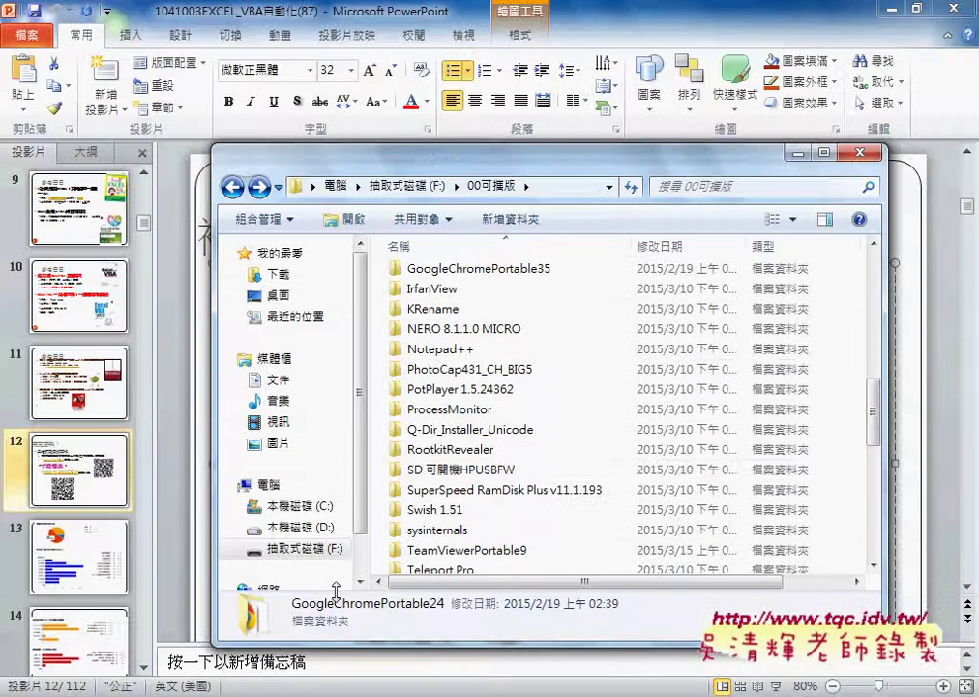
mouse_move(121, 590)
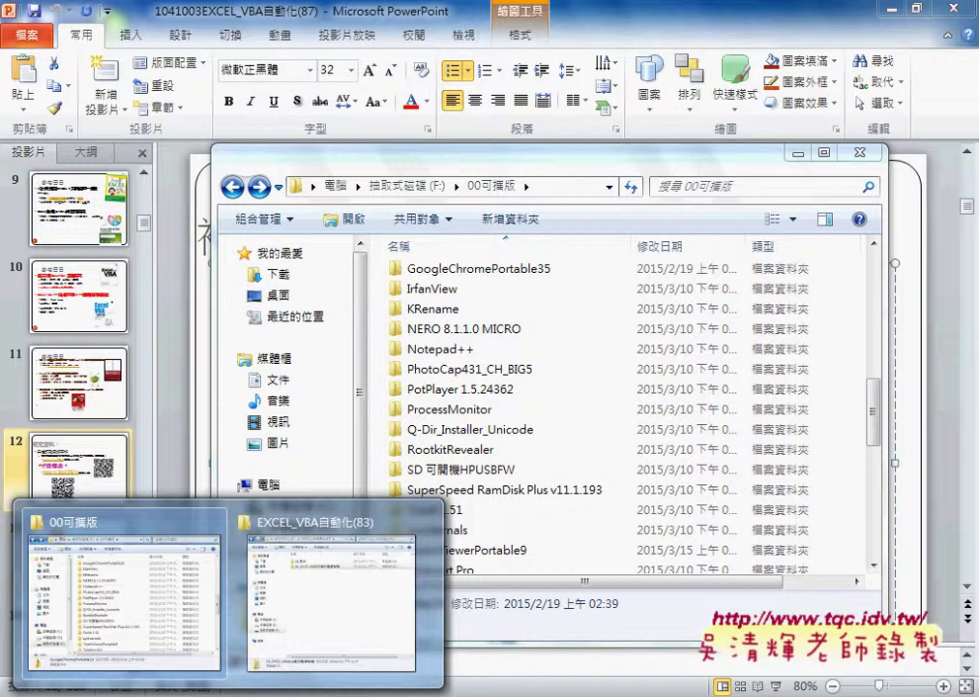
click(15, 685)
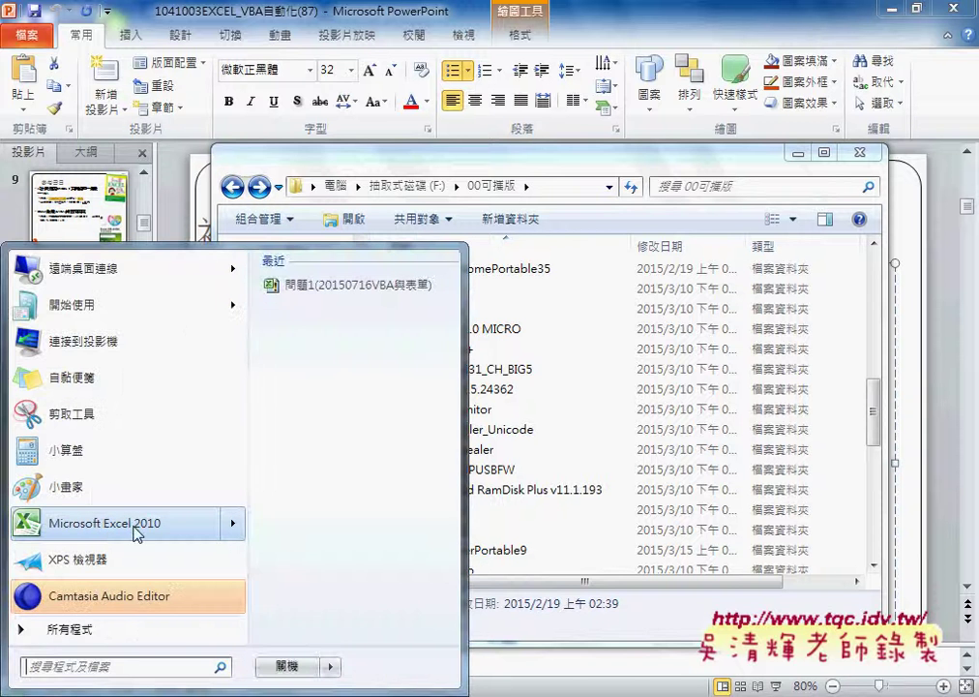
click(404, 290)
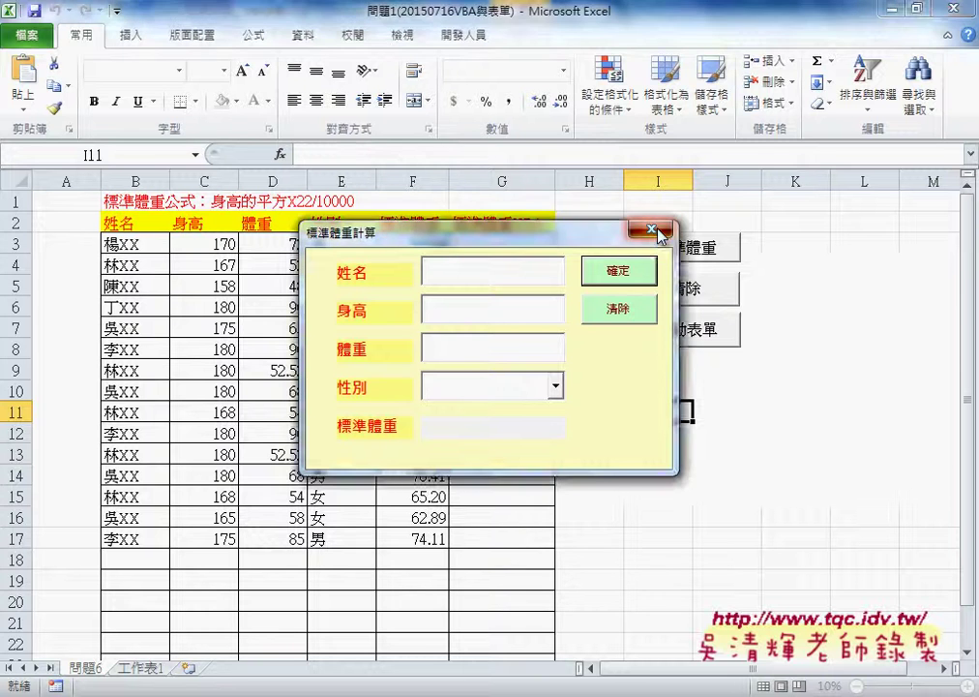
click(657, 232)
From the 開發人員 tab, open Visual Basic and unlock VBAProject with its password after one rejected attempt
click(468, 37)
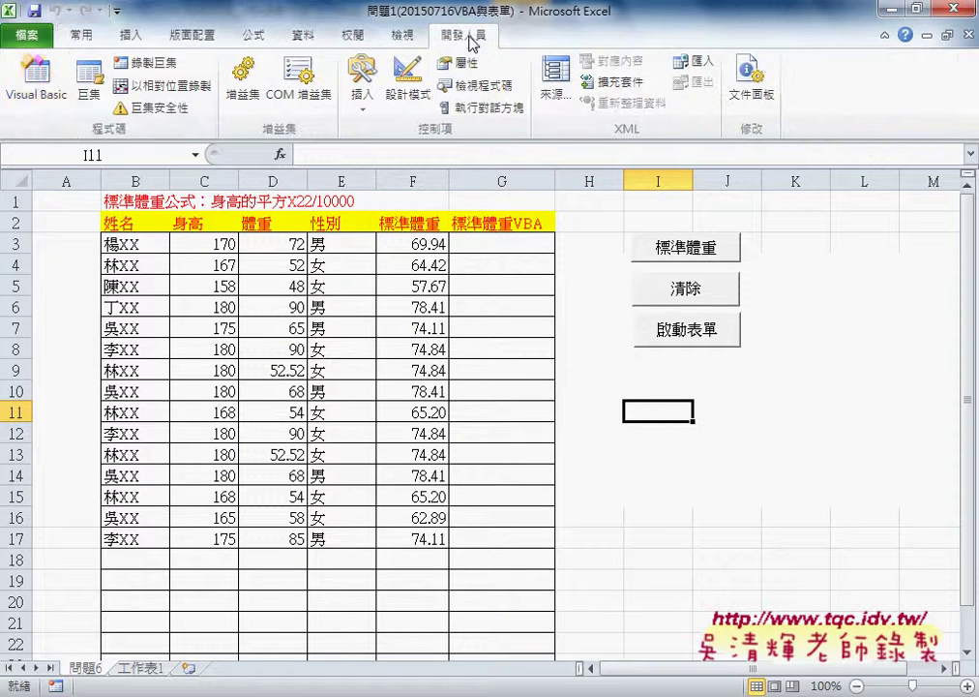
click(33, 82)
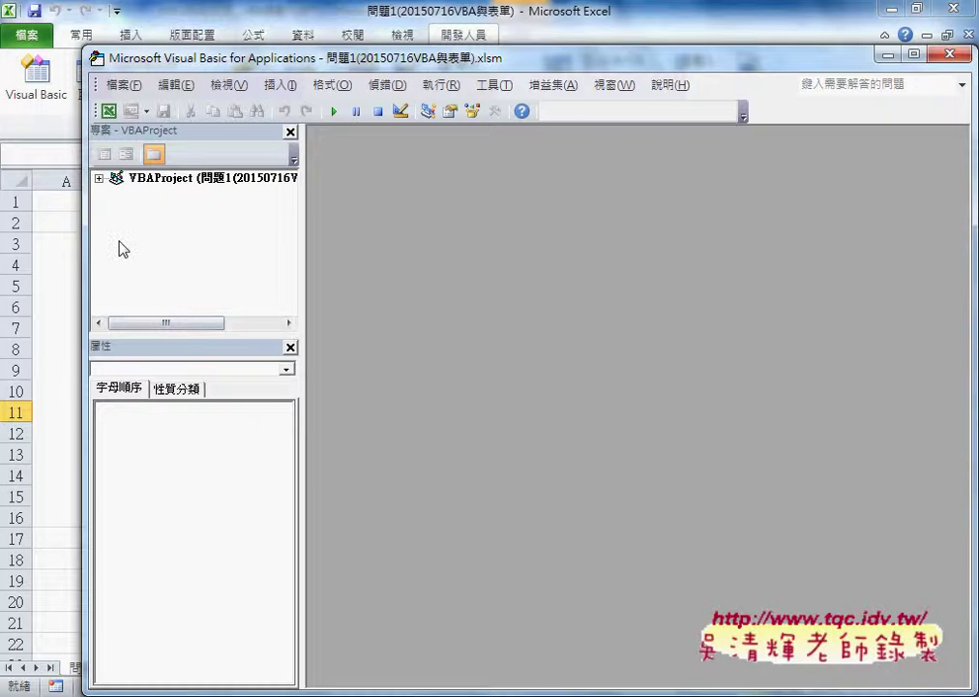
click(99, 179)
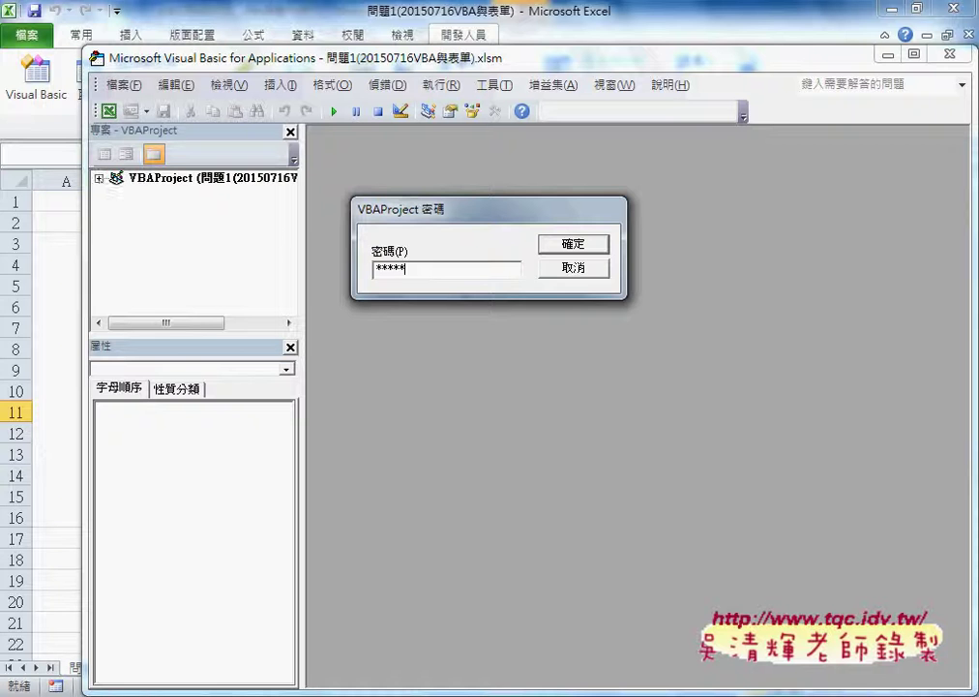
key(Return)
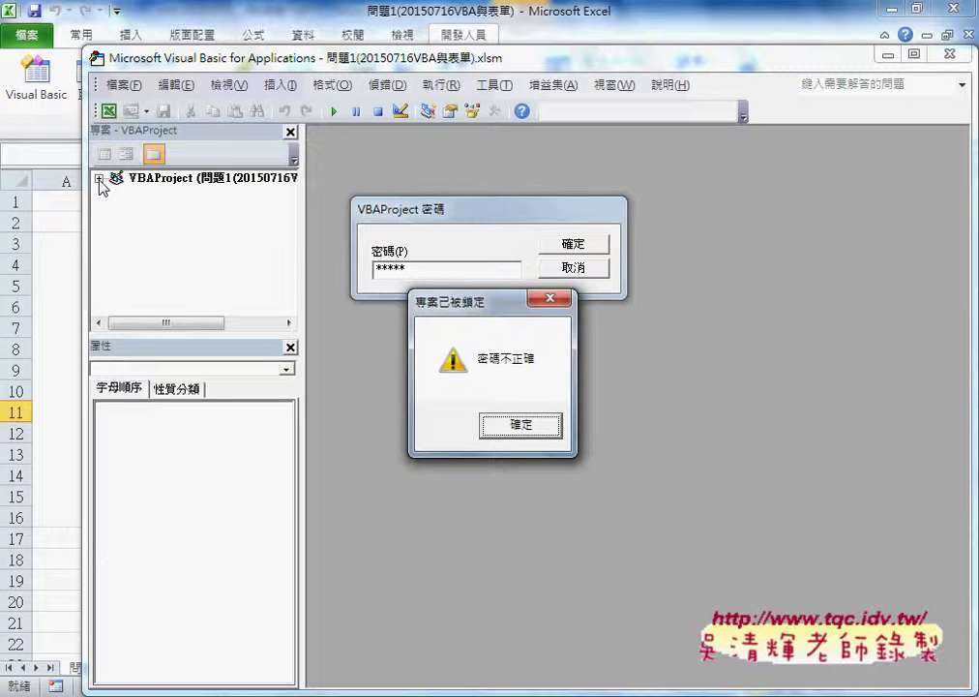
key(Return)
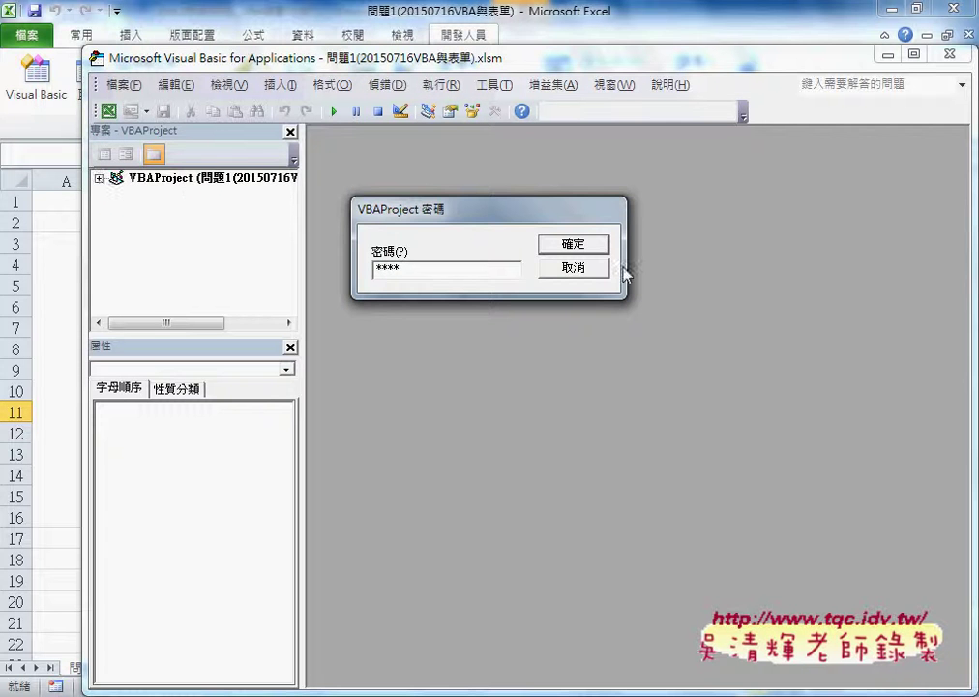
click(598, 245)
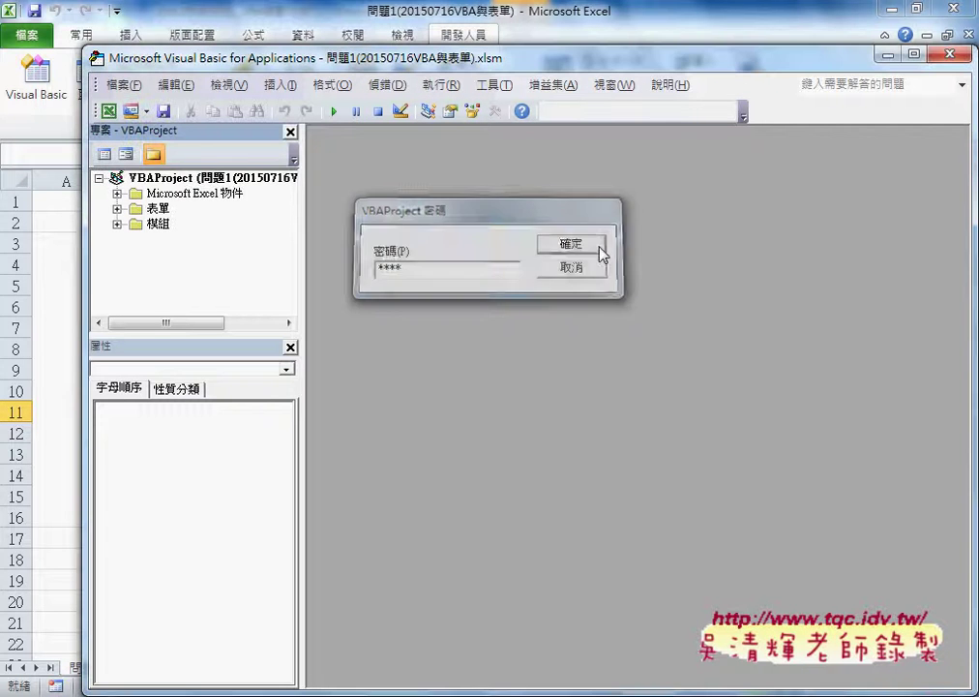
Expand the project folders, open ThisWorkbook's code, and select the Workbook_Open routine
click(118, 223)
click(117, 208)
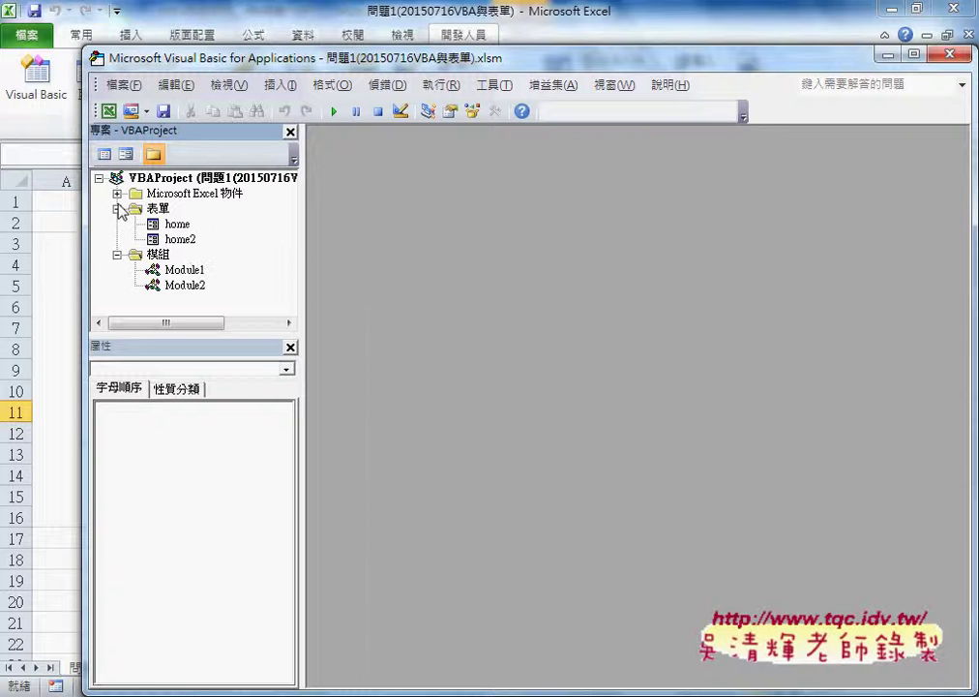
click(117, 192)
click(211, 209)
double_click(211, 209)
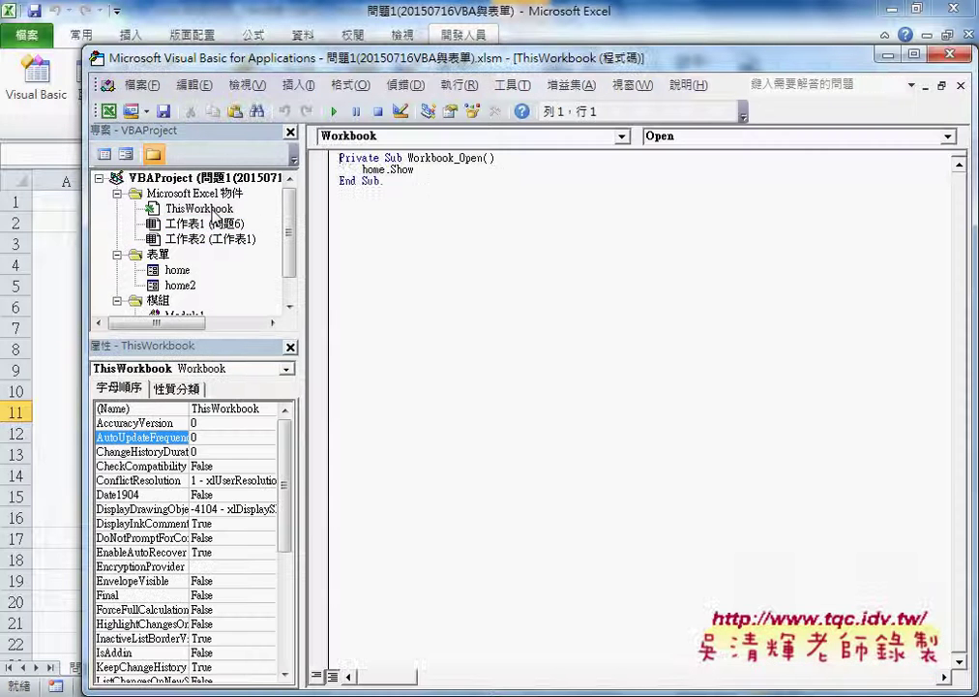
drag(416, 197, 326, 158)
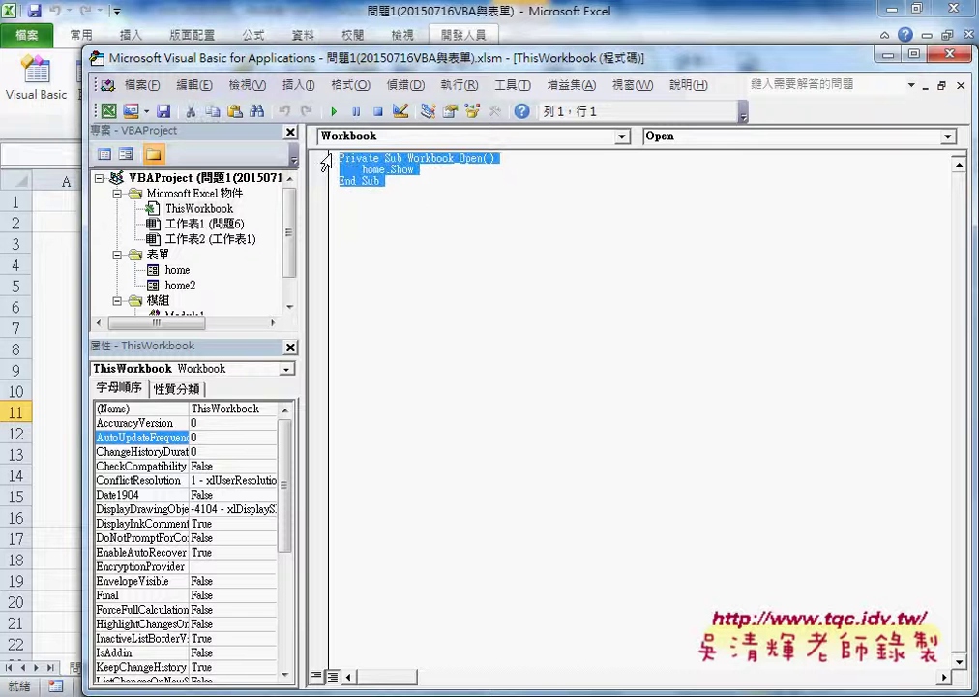